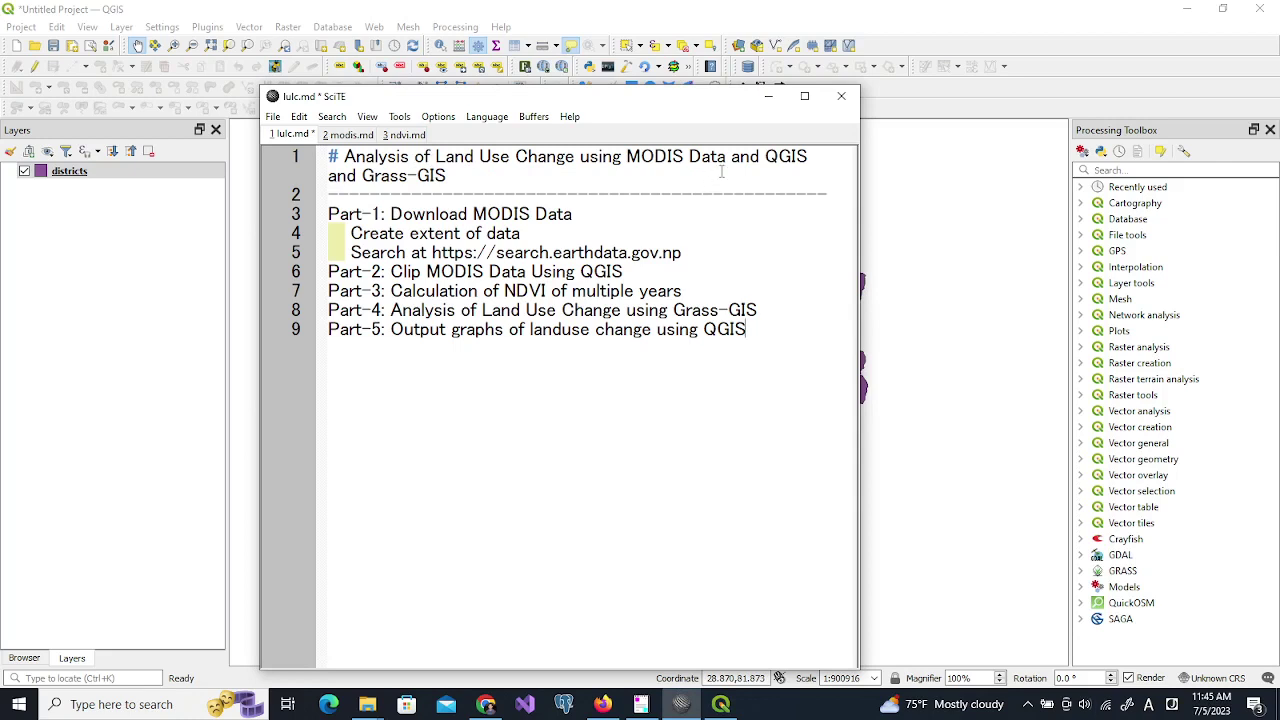
# Highlight QGIS and Grass-GIS in the outline title, then add the district layer from prov7.gpkg.
pyautogui.moveTo(765, 157); pyautogui.dragTo(807, 158)
pyautogui.moveTo(363, 178); pyautogui.dragTo(449, 183)
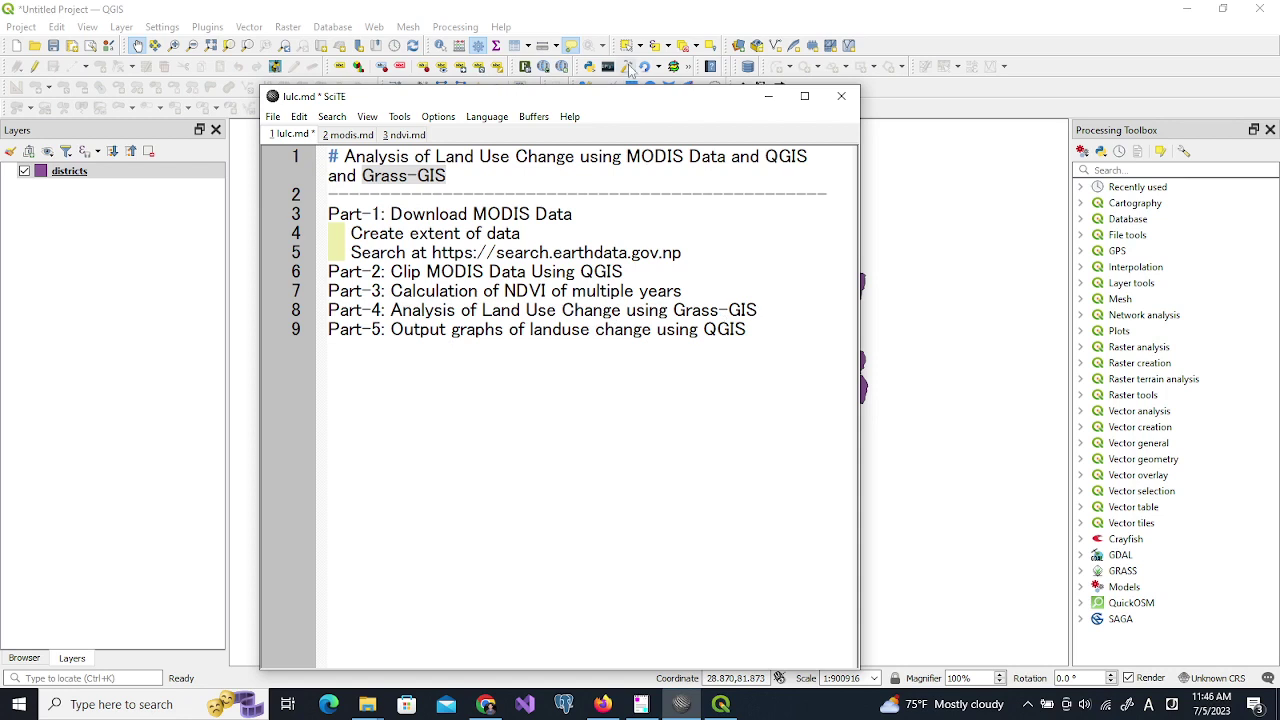
pyautogui.click(634, 10)
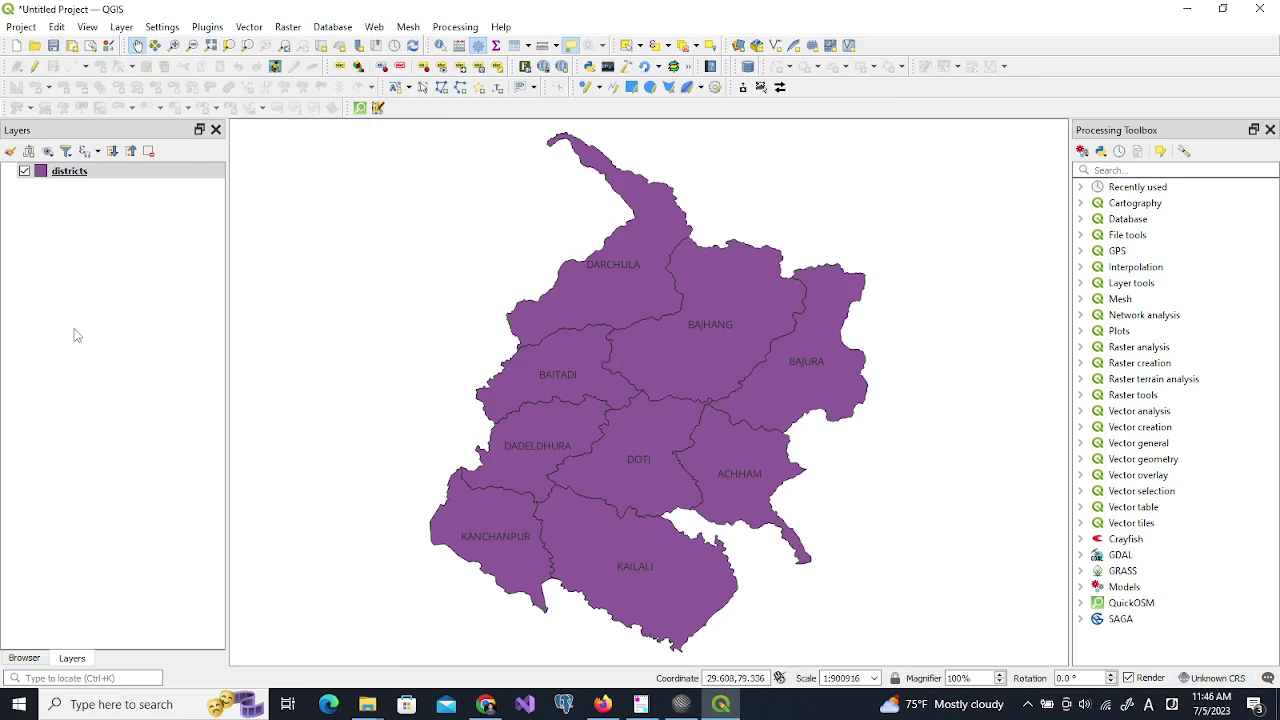
pyautogui.click(30, 663)
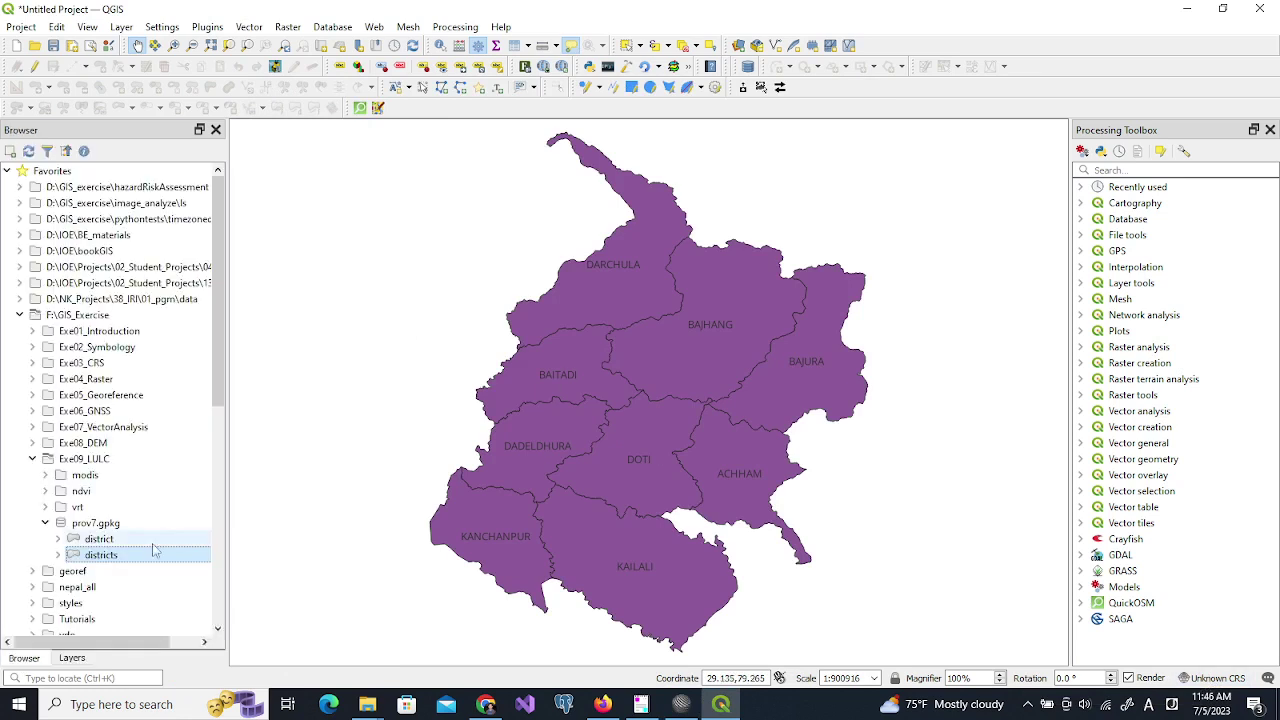
pyautogui.doubleClick(100, 540)
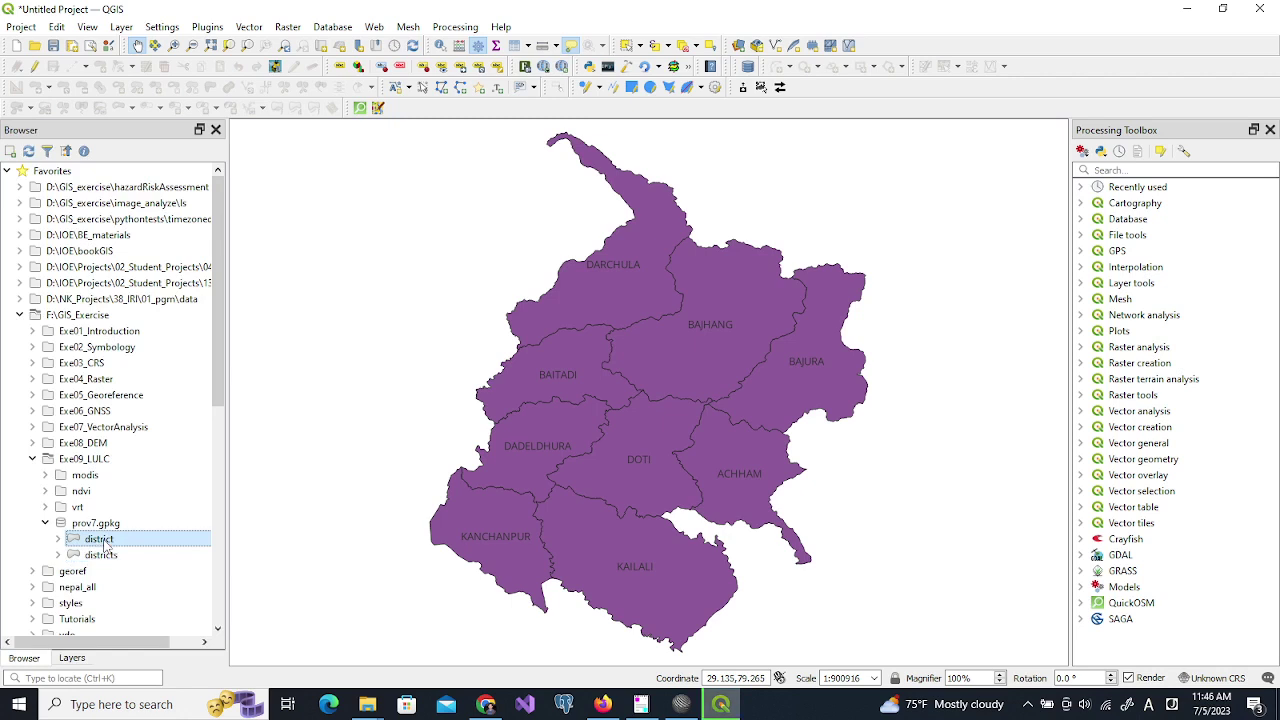
pyautogui.click(72, 658)
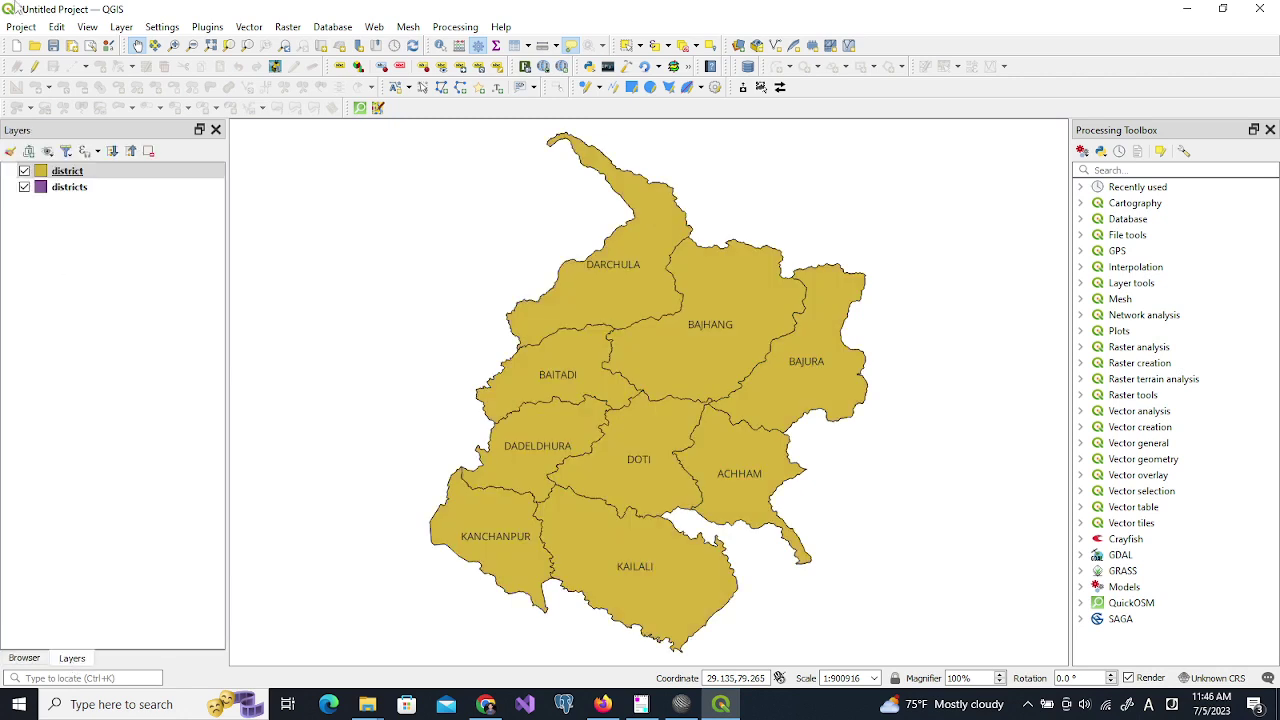
# Start a new project, discarding the old one, and reload the district layer from prov7.gpkg.
pyautogui.click(16, 45)
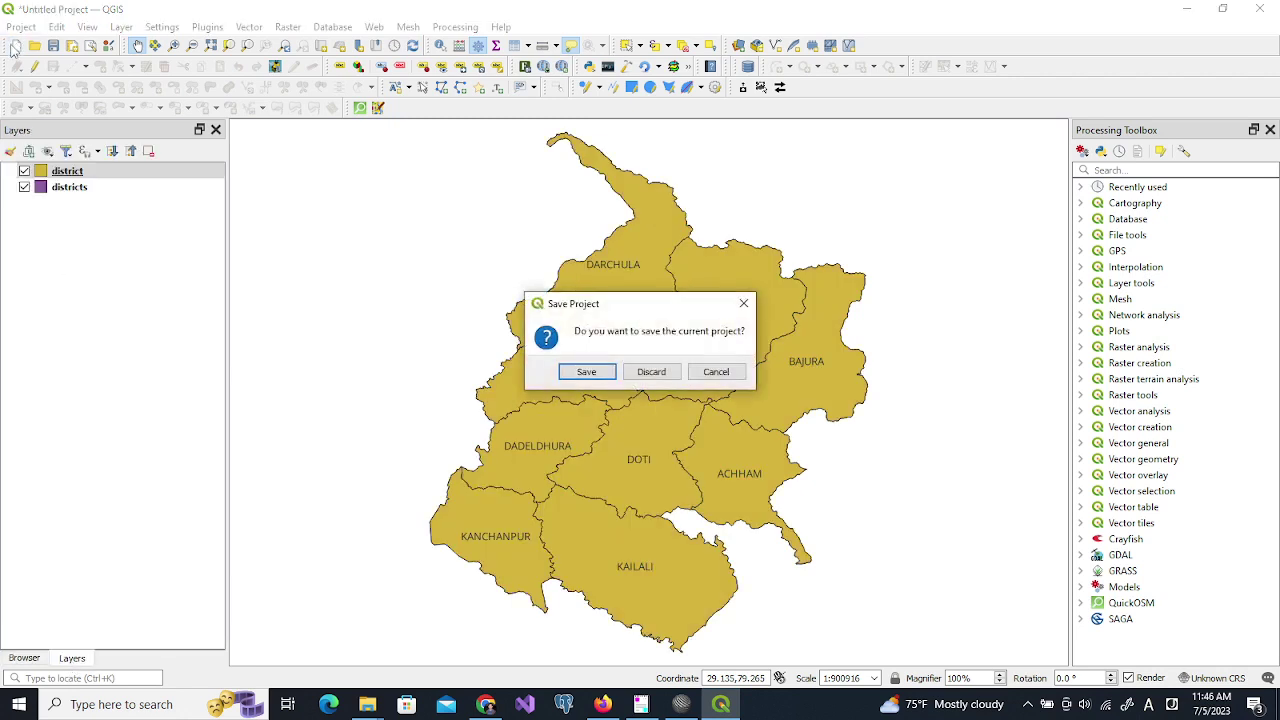
pyautogui.click(672, 376)
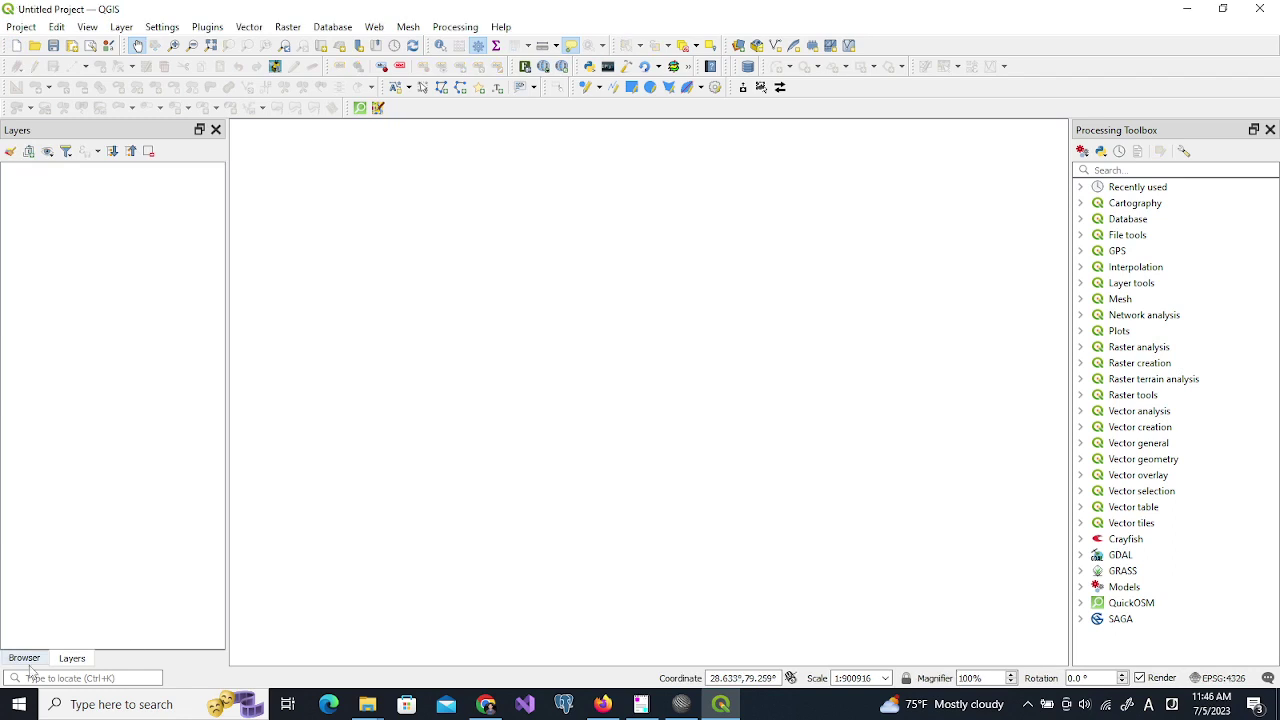
pyautogui.click(24, 658)
pyautogui.doubleClick(104, 545)
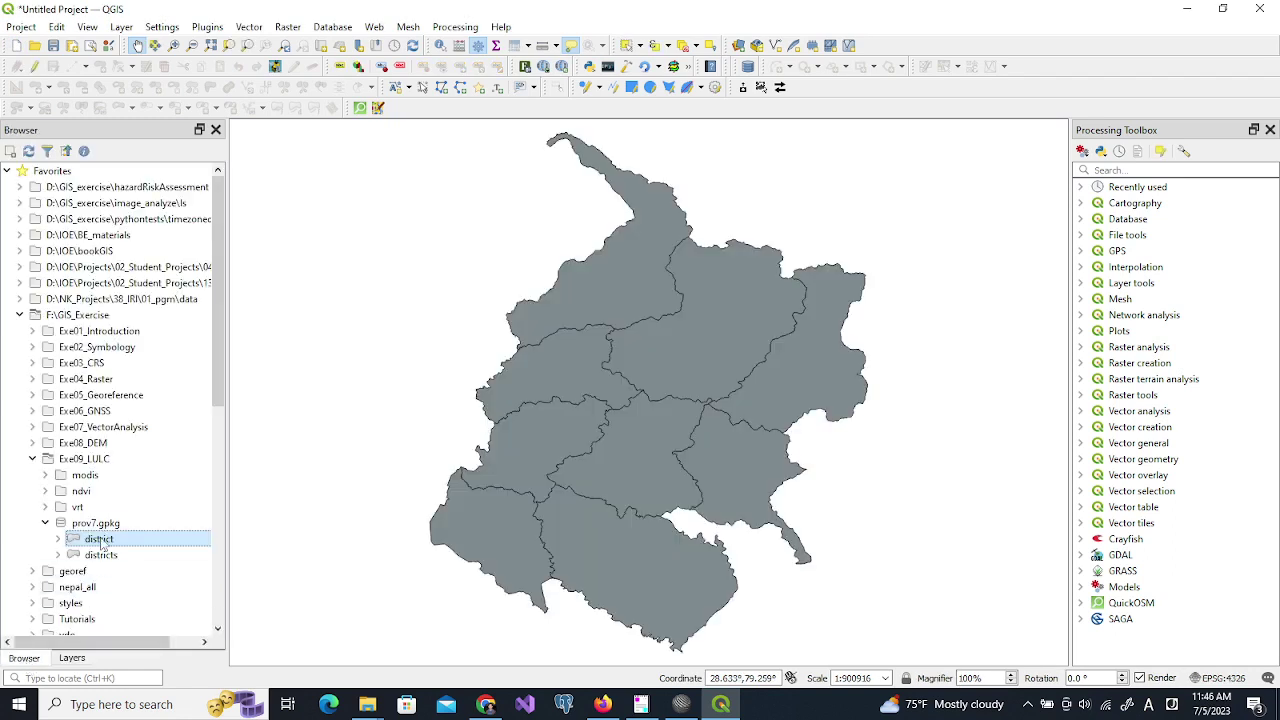
pyautogui.click(70, 658)
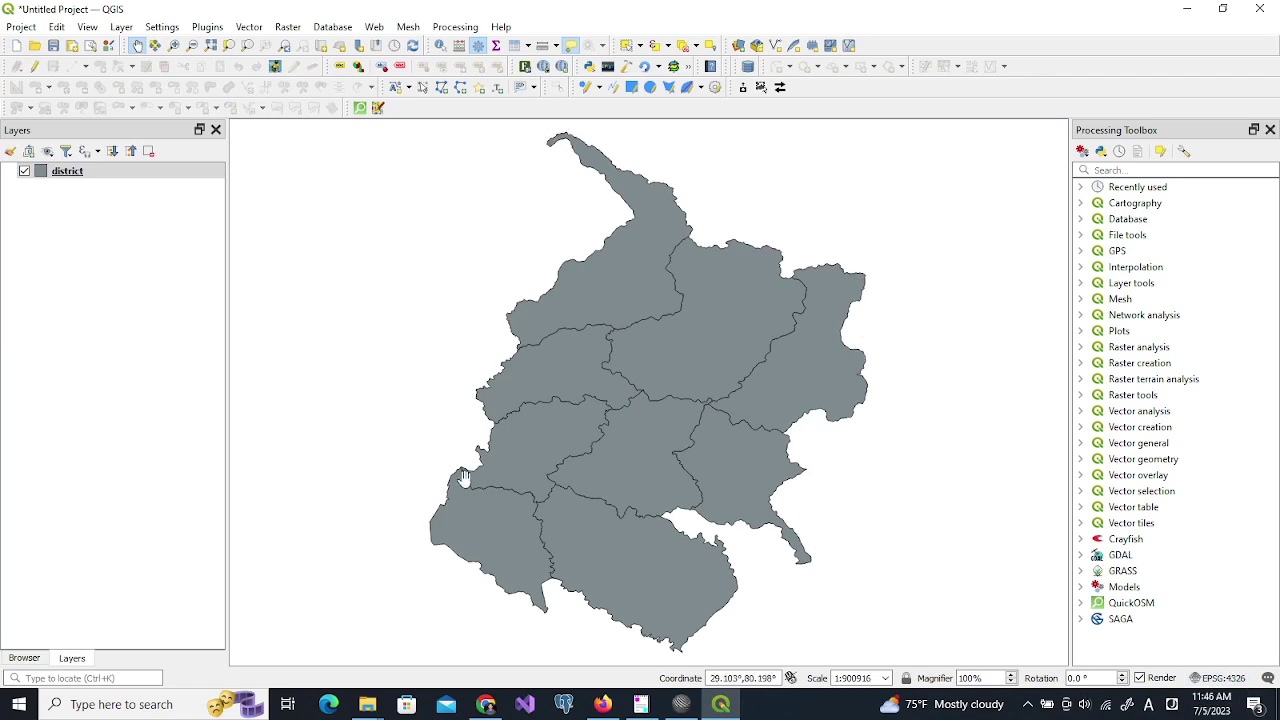
# Open the Extract layer extent tool via an 'extent' search and save its output as a KML file.
pyautogui.click(1121, 171)
pyautogui.write('e')
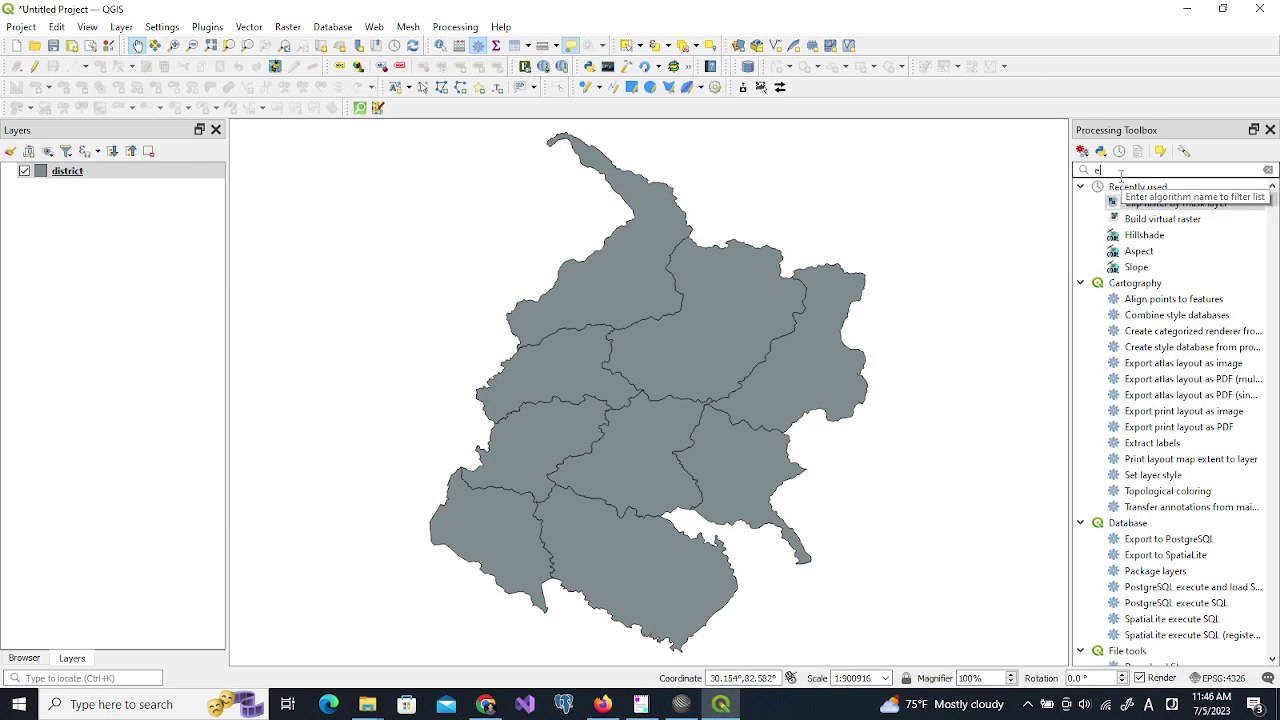
pyautogui.write('xtent')
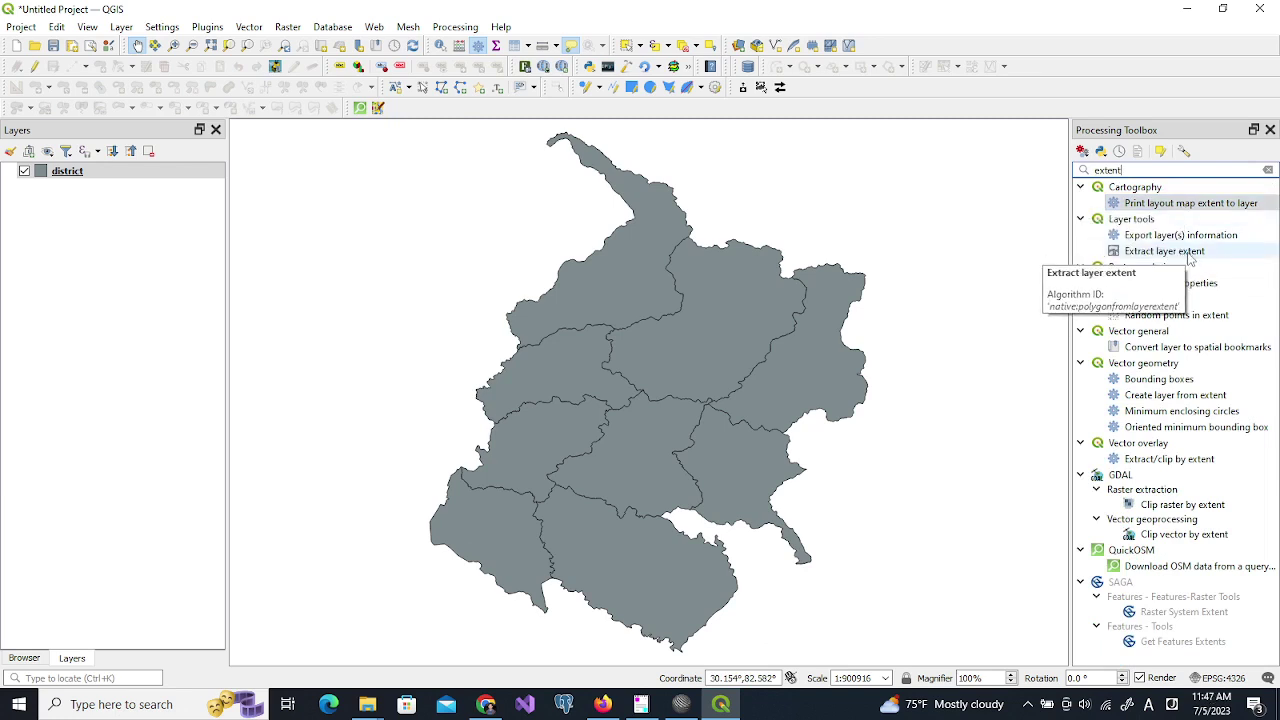
pyautogui.doubleClick(1190, 258)
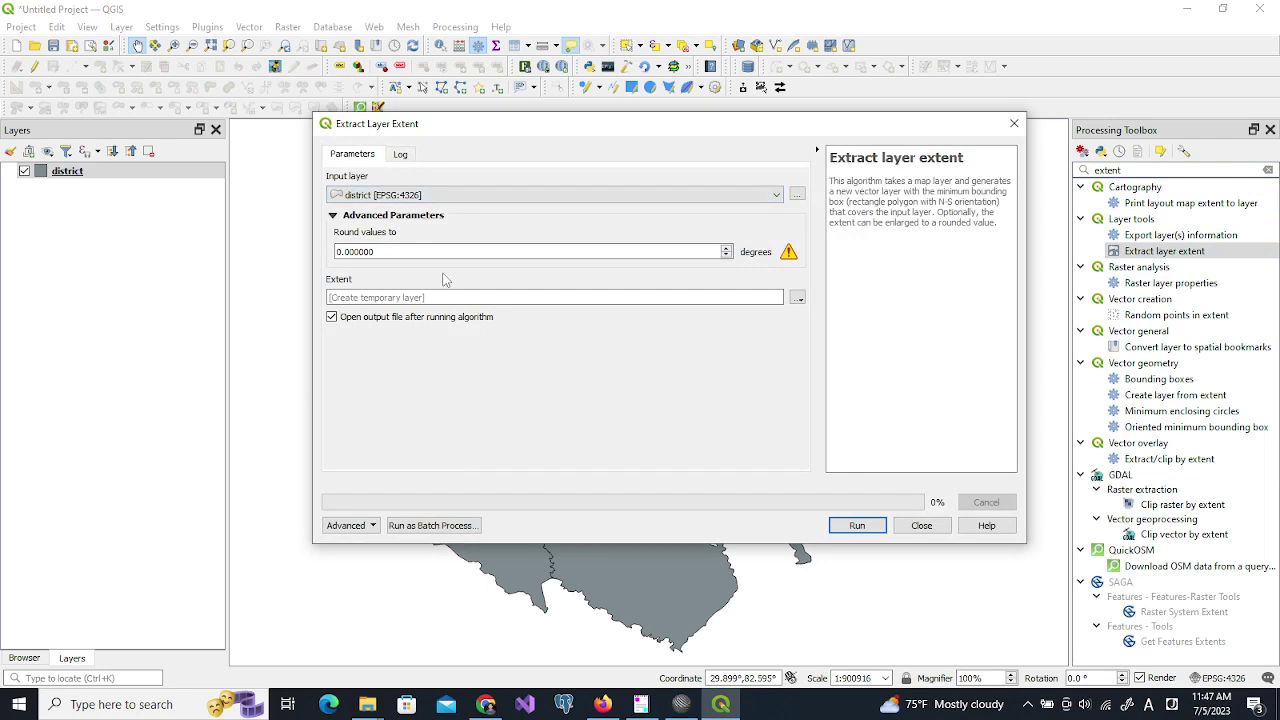
pyautogui.click(797, 298)
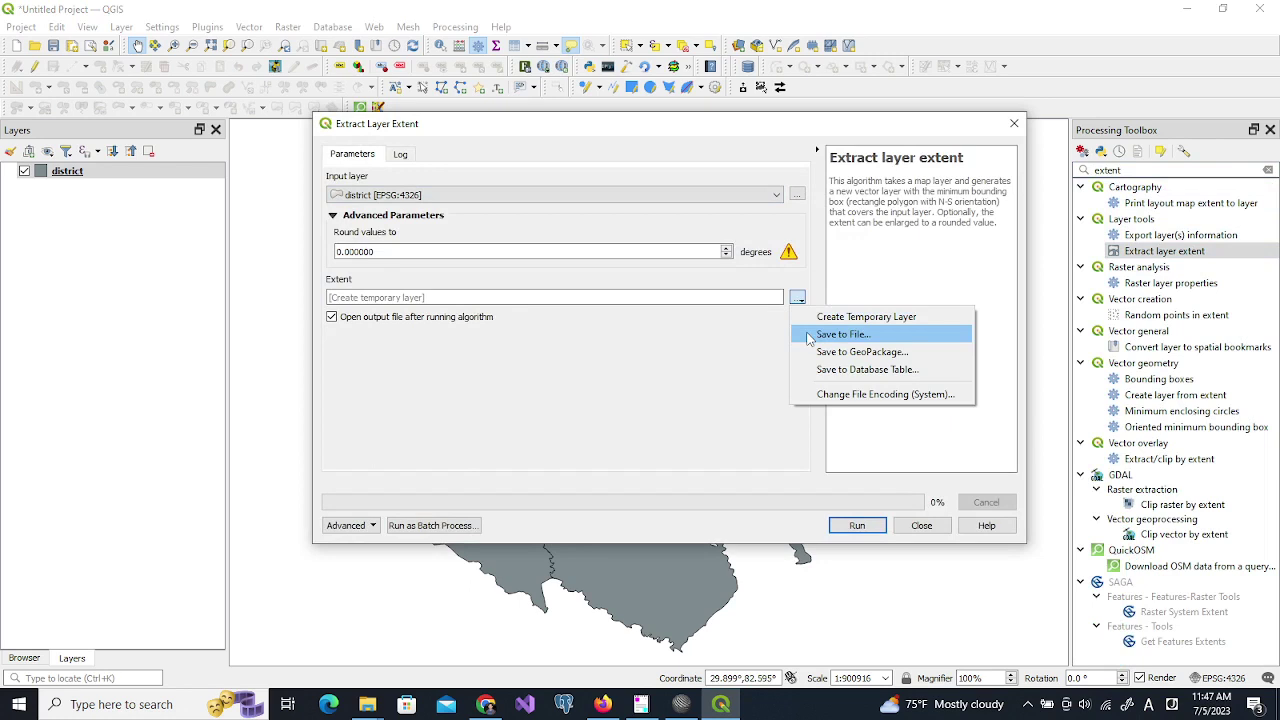
pyautogui.click(809, 337)
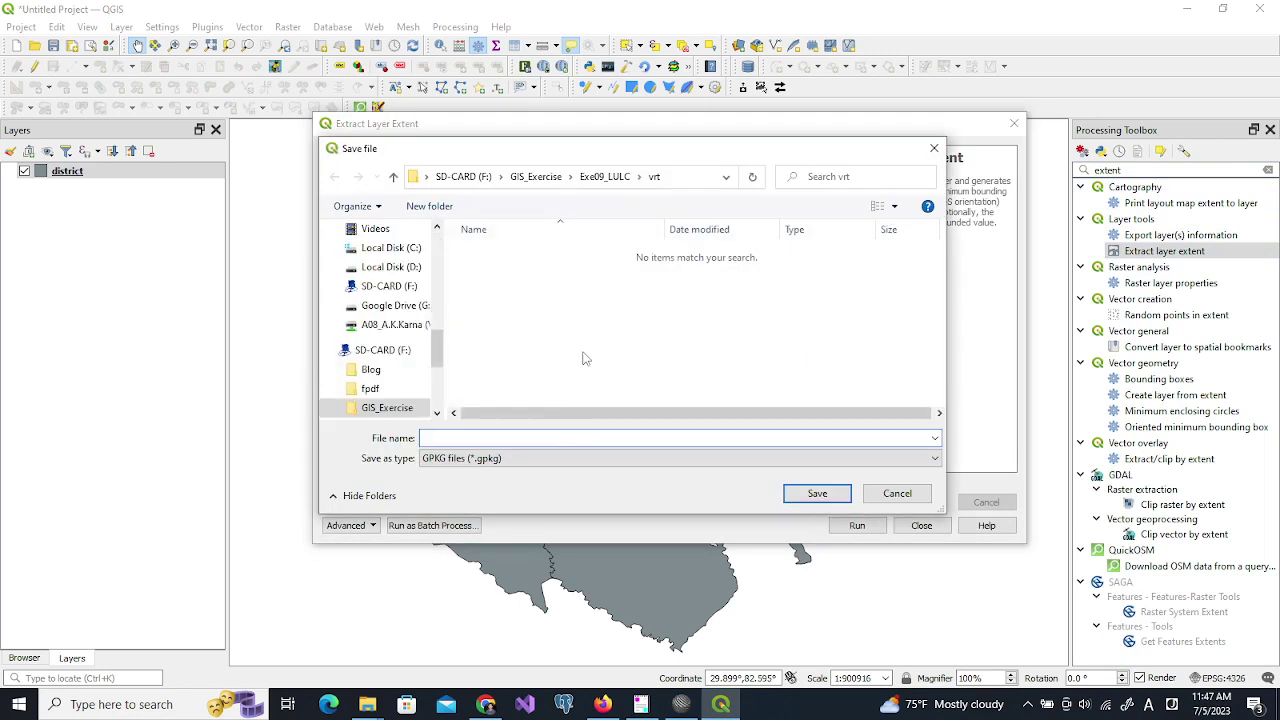
pyautogui.click(549, 458)
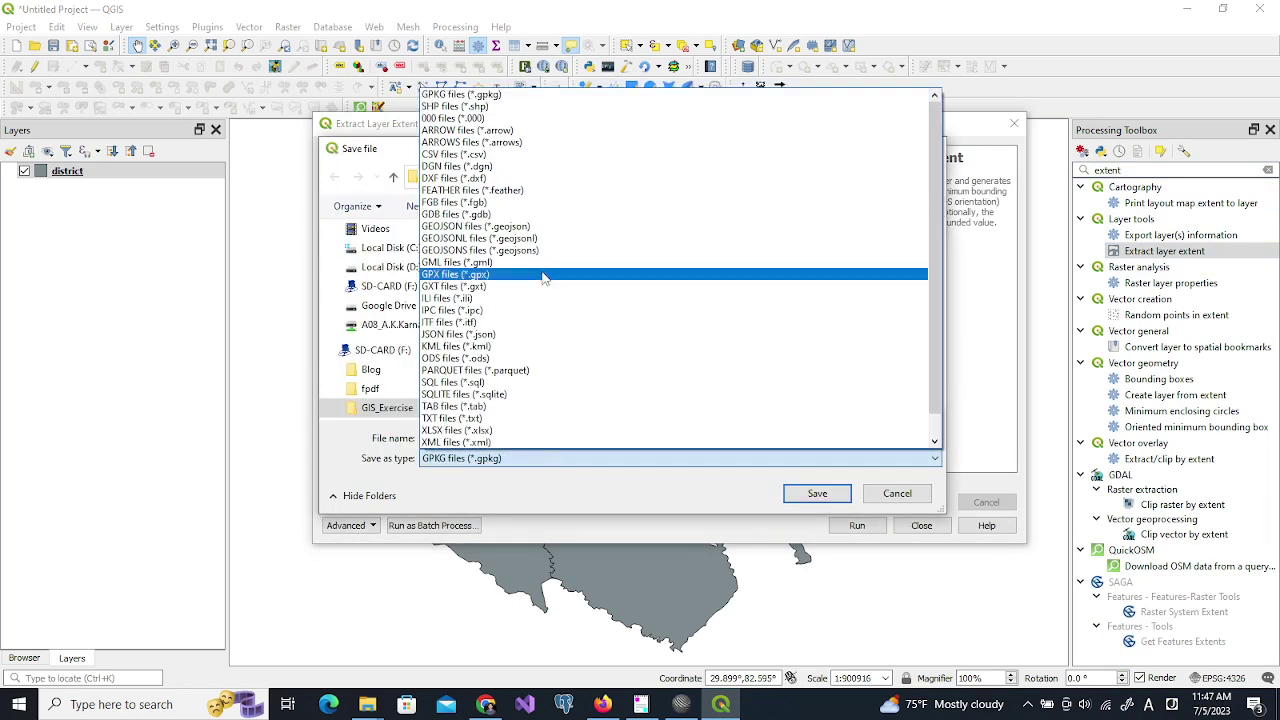
pyautogui.click(488, 347)
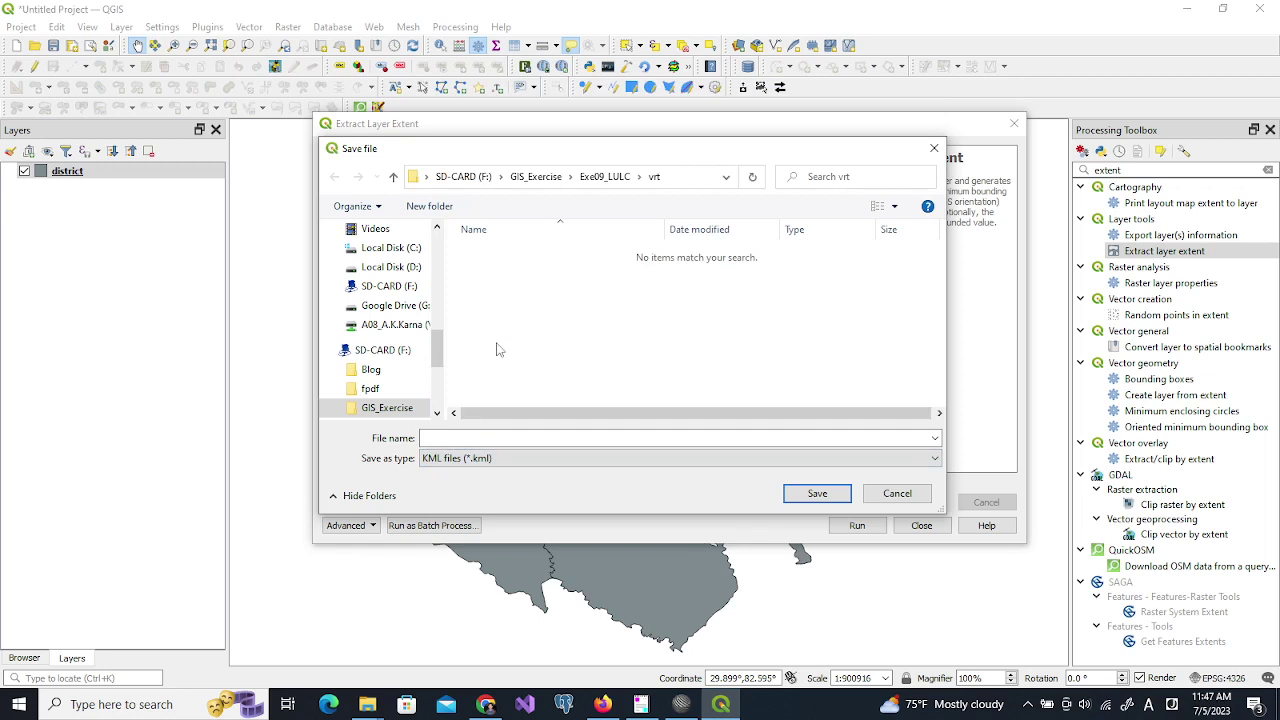
# Set the output file to prov7_extent.kml in the vdo/ndviGrass folder.
pyautogui.click(543, 180)
pyautogui.scroll(-2, 518, 355)
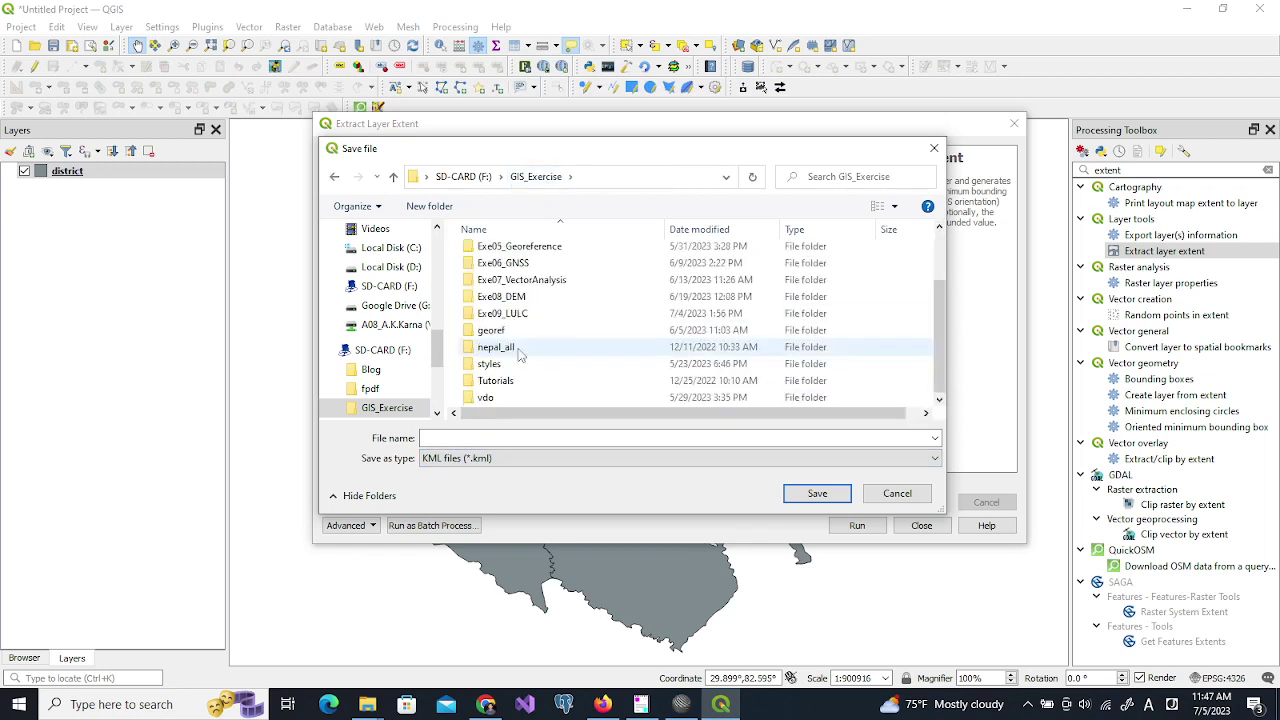
pyautogui.doubleClick(486, 397)
pyautogui.doubleClick(497, 270)
pyautogui.click(463, 437)
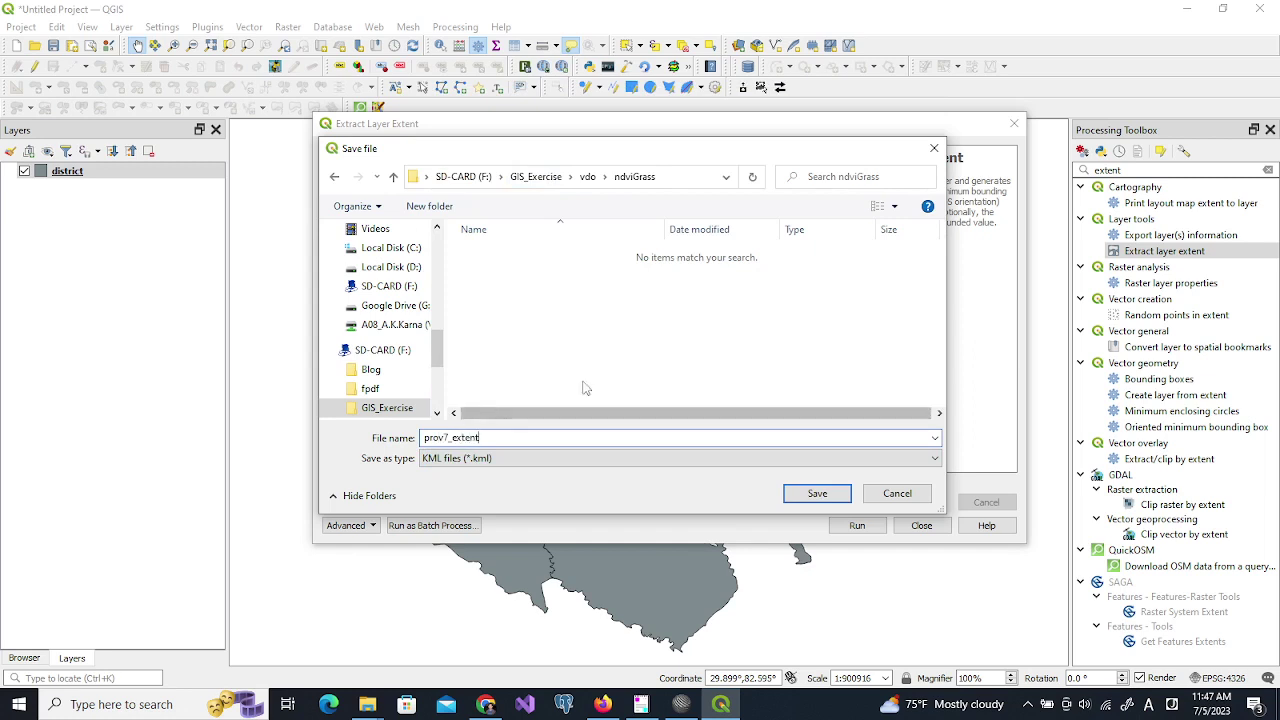
pyautogui.click(818, 493)
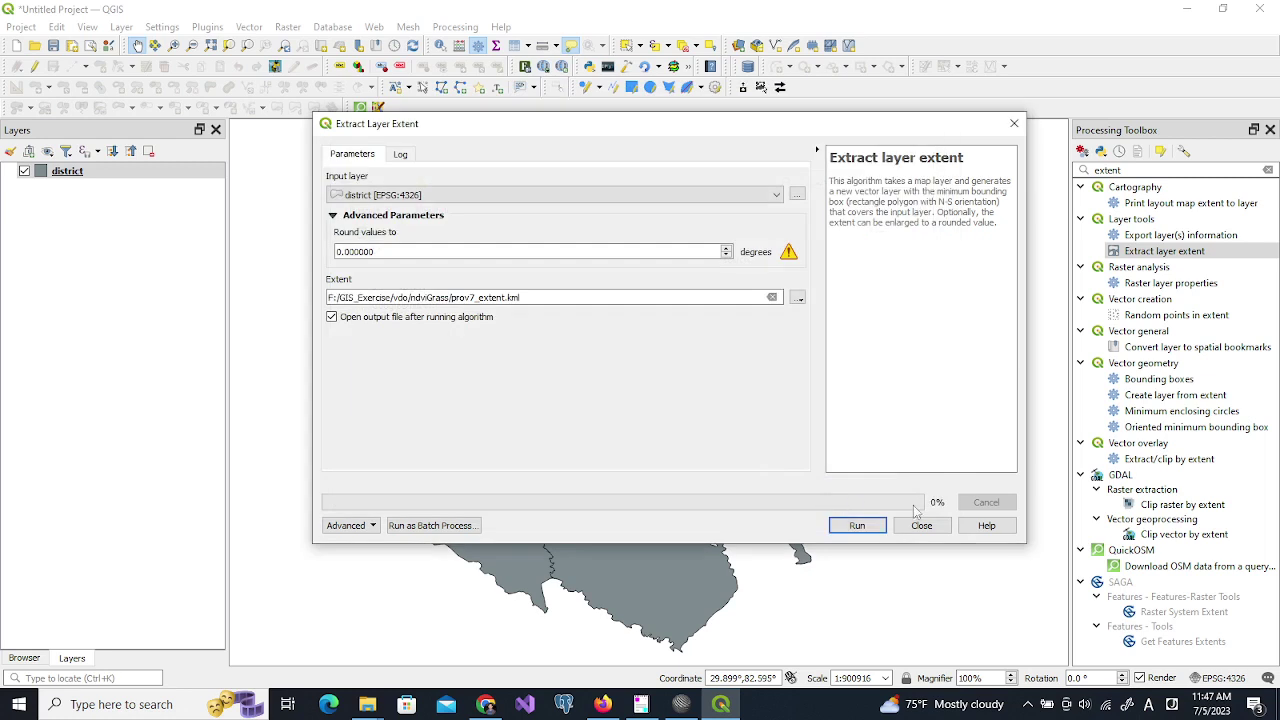
# Run Extract layer extent to create the prov7_extent rectangle, then switch to Earthdata Search in Chrome.
pyautogui.click(858, 525)
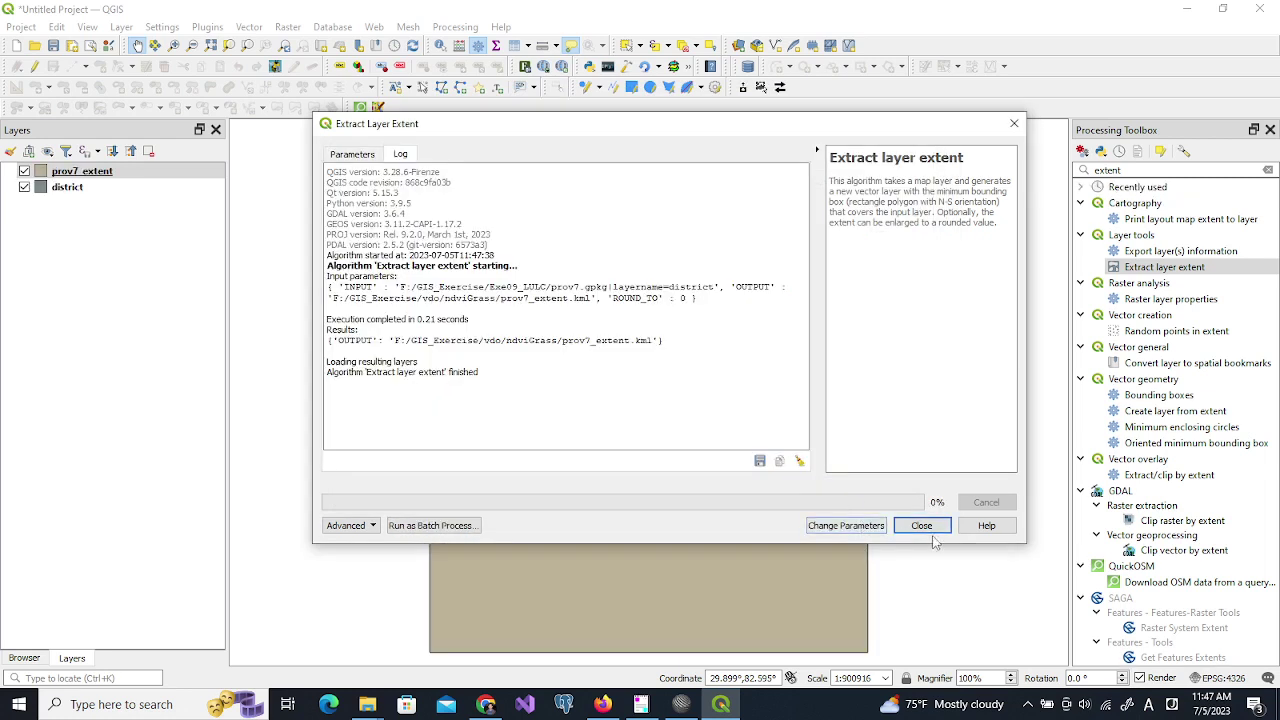
pyautogui.click(921, 525)
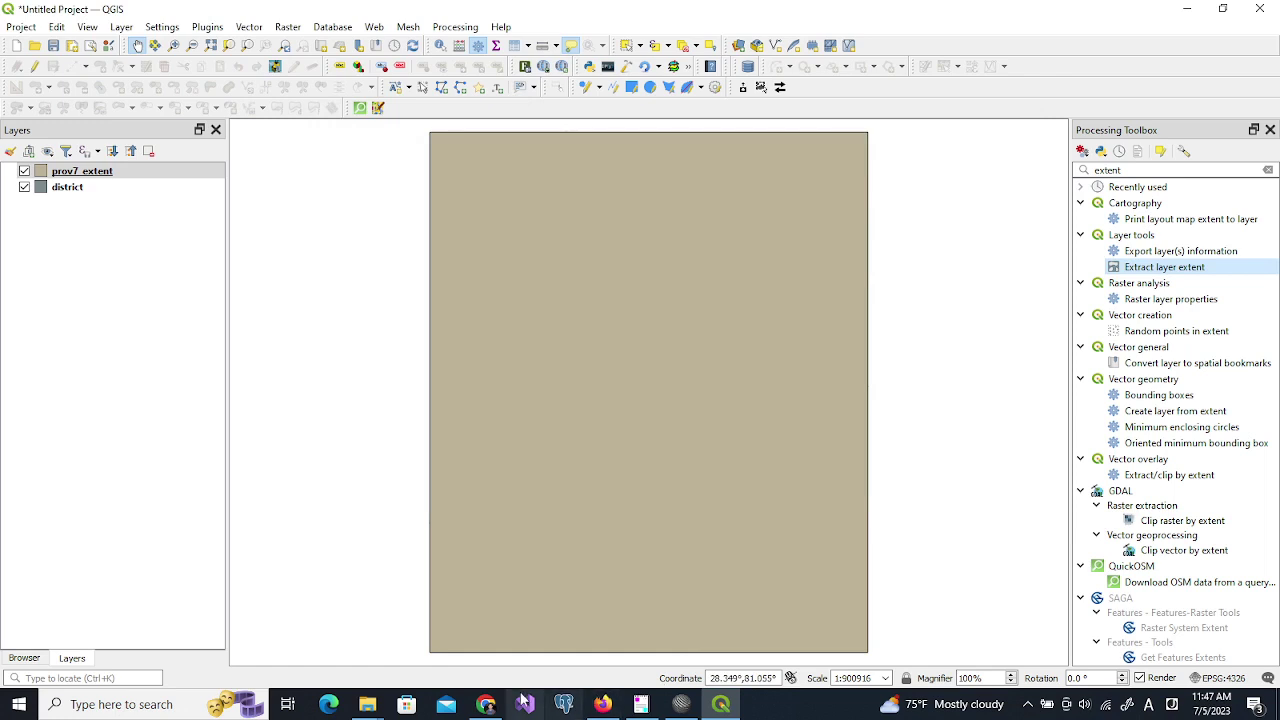
pyautogui.click(486, 704)
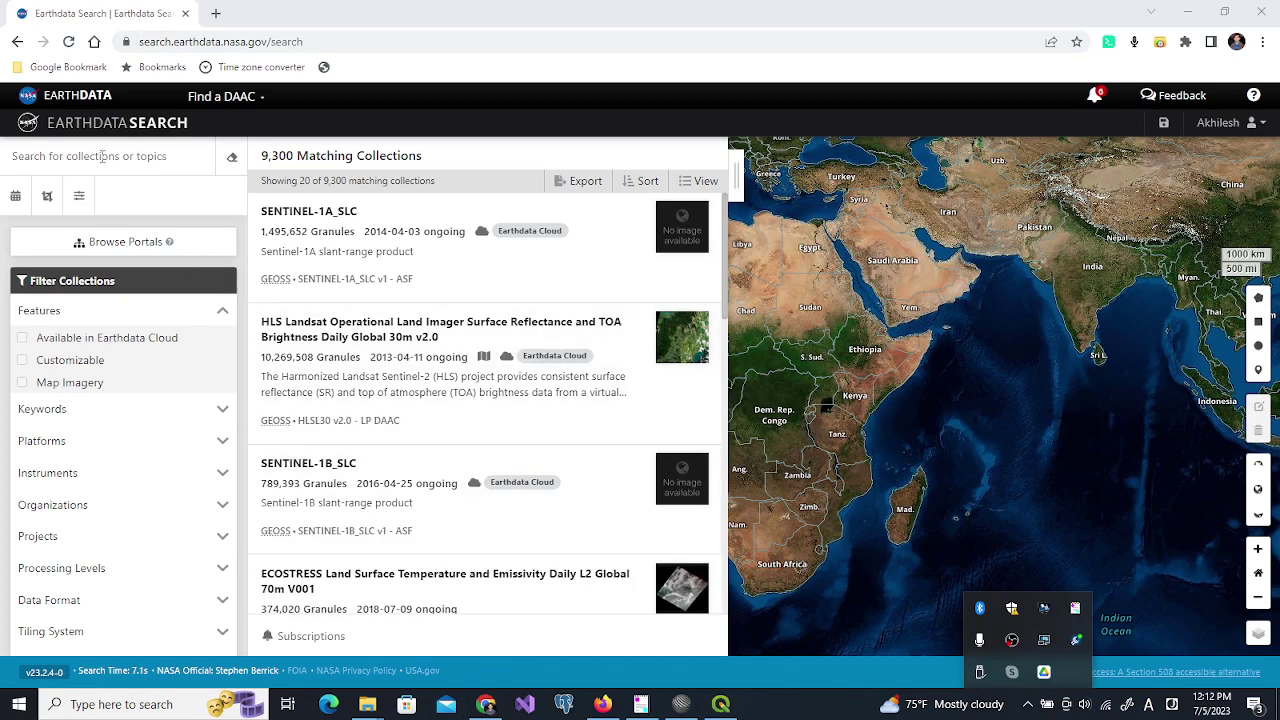
# Search collections for MOD09Q1 and open the V061 MODIS/Terra Surface Reflectance 8-Day 250m collection.
pyautogui.click(101, 156)
pyautogui.write('MO')
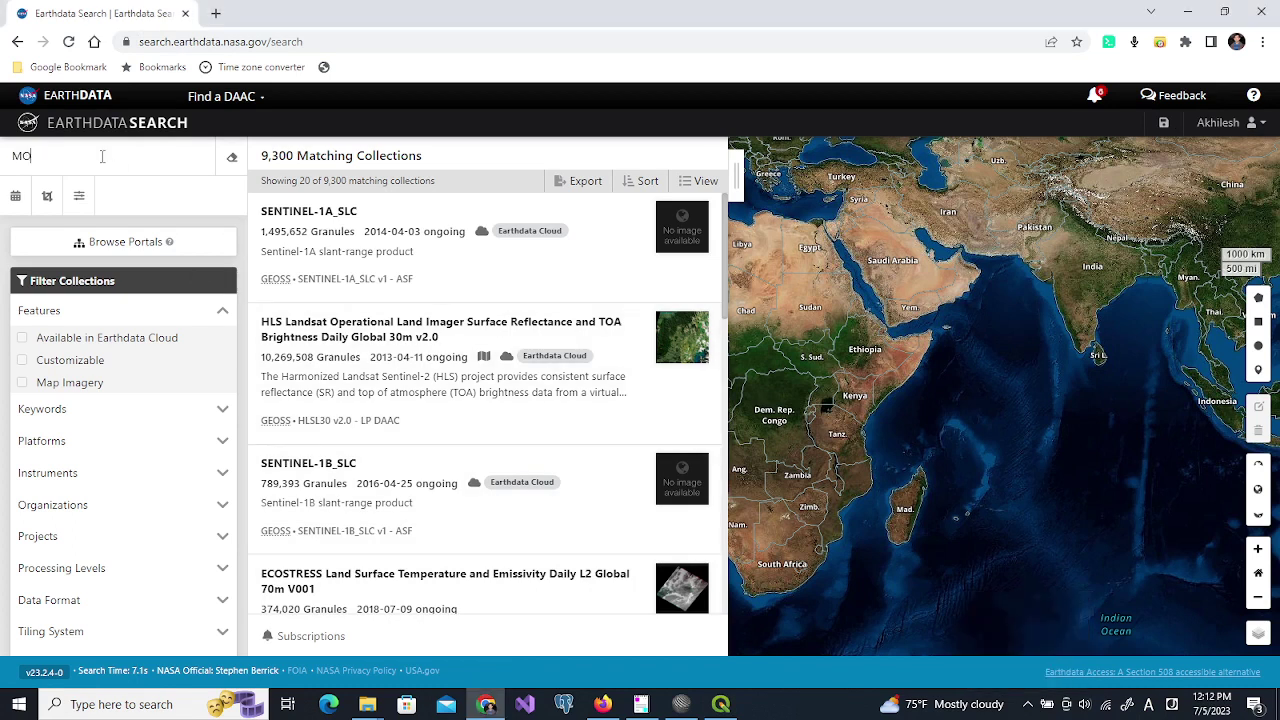
pyautogui.write('D09')
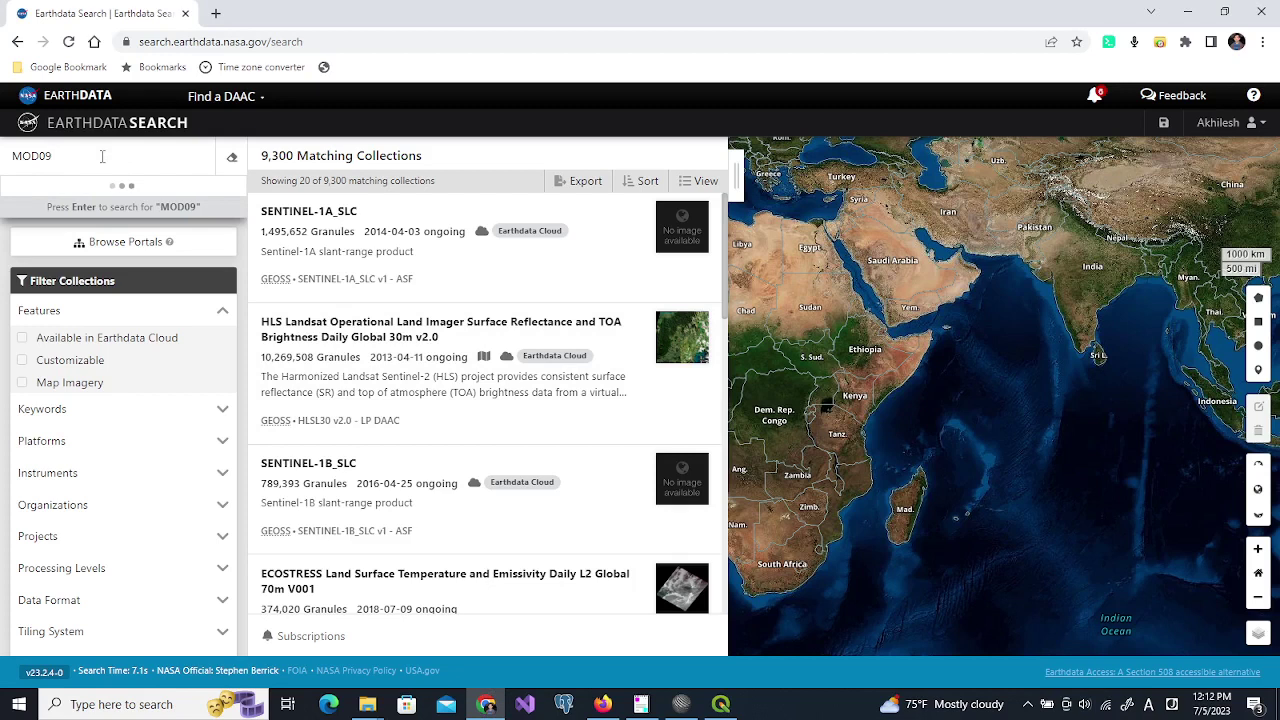
pyautogui.write('Q1')
pyautogui.press('Return')
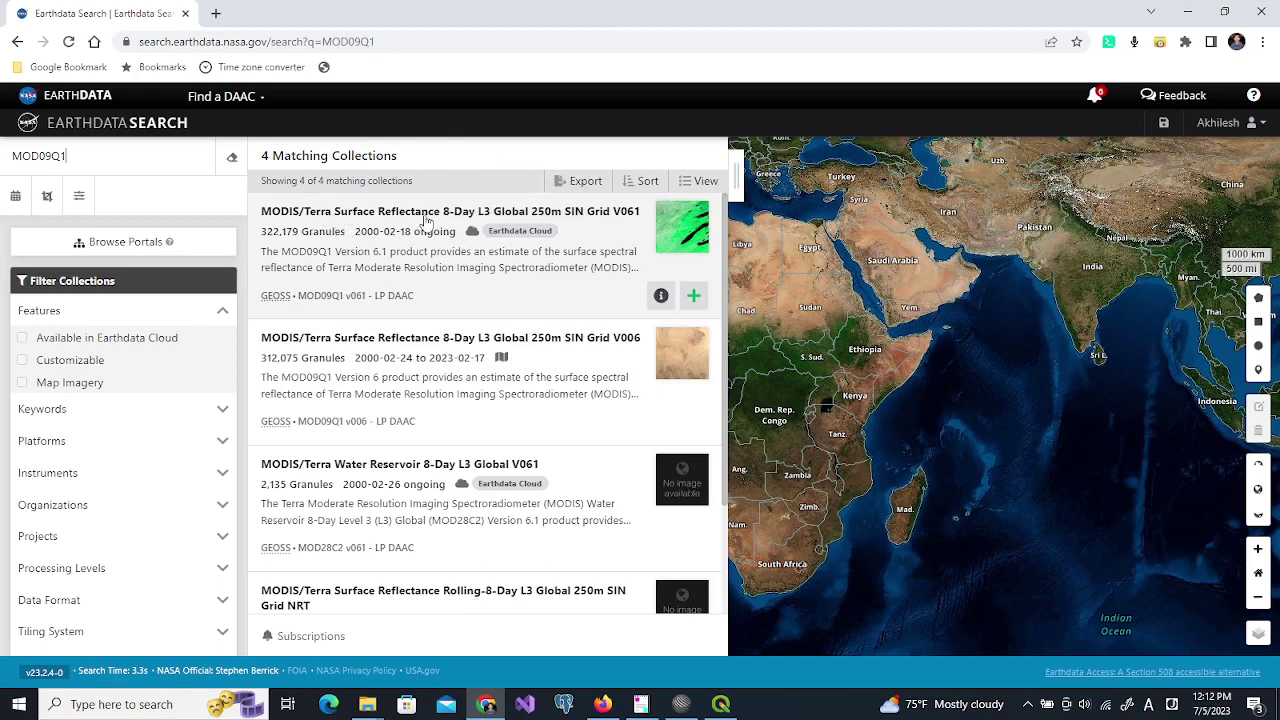
pyautogui.click(428, 218)
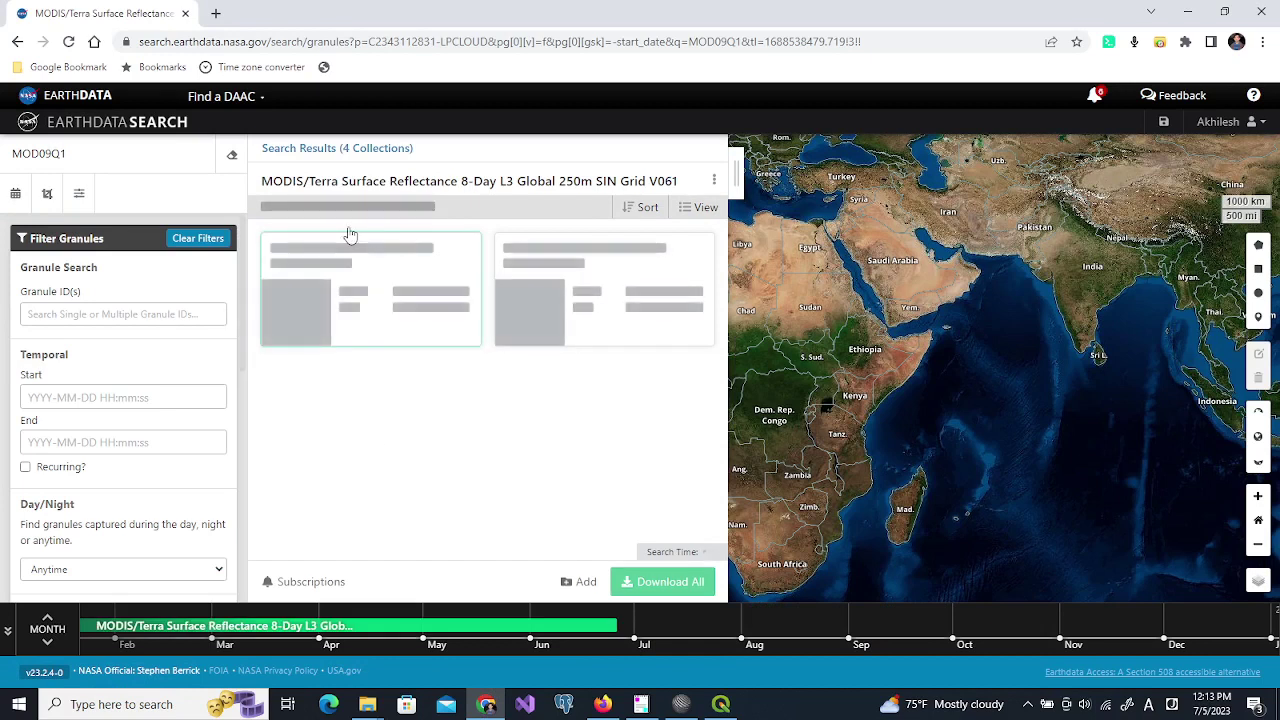
# Upload prov7_extent.kml as a KML shape file to set the spatial search area.
pyautogui.click(47, 194)
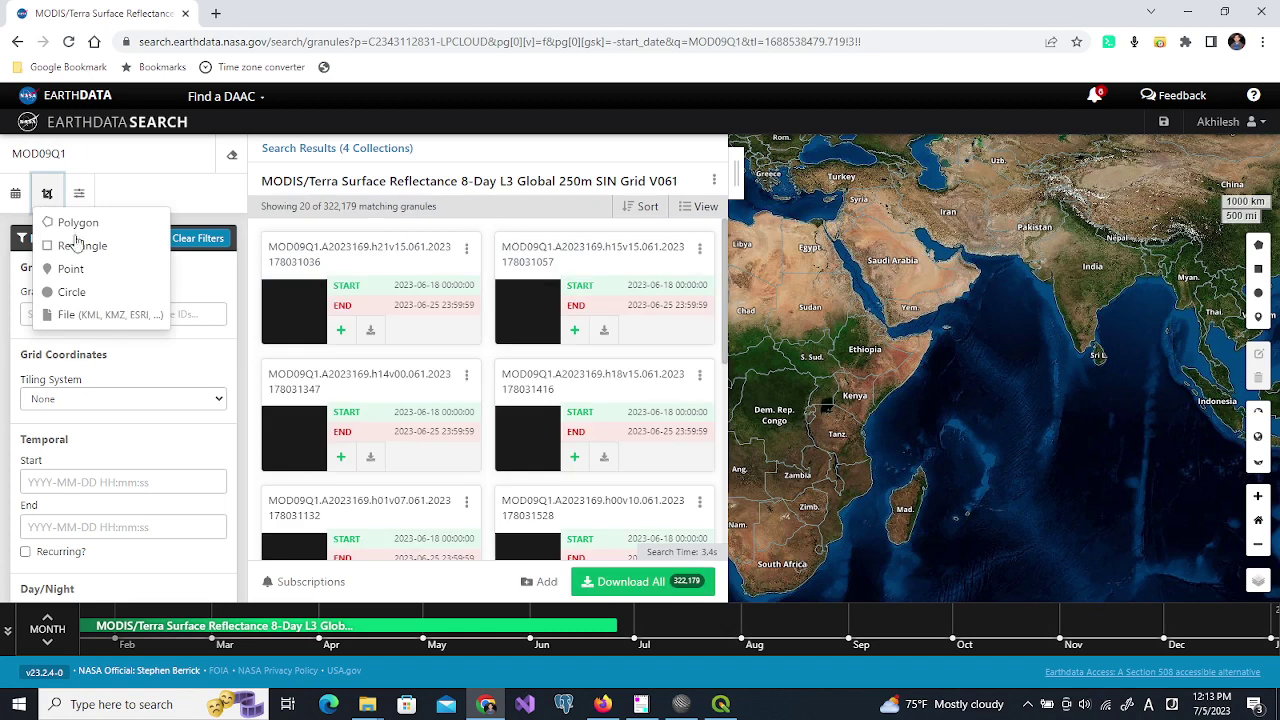
pyautogui.click(122, 315)
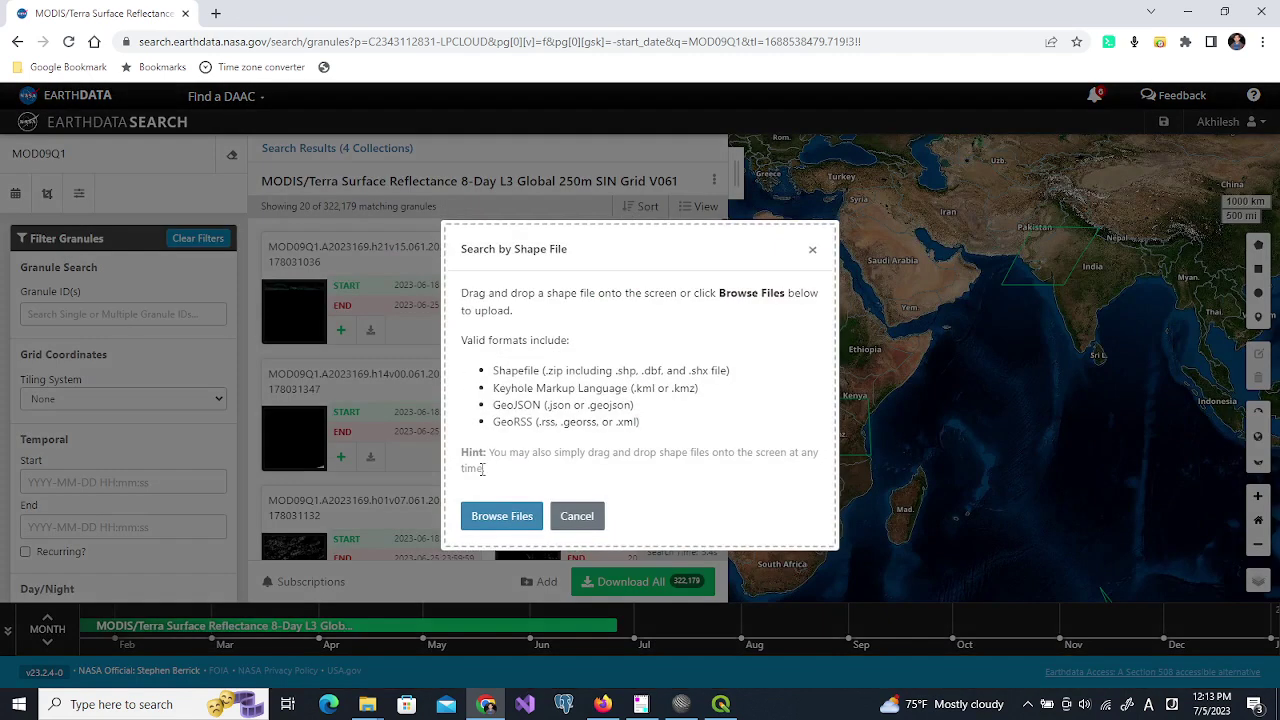
pyautogui.click(484, 512)
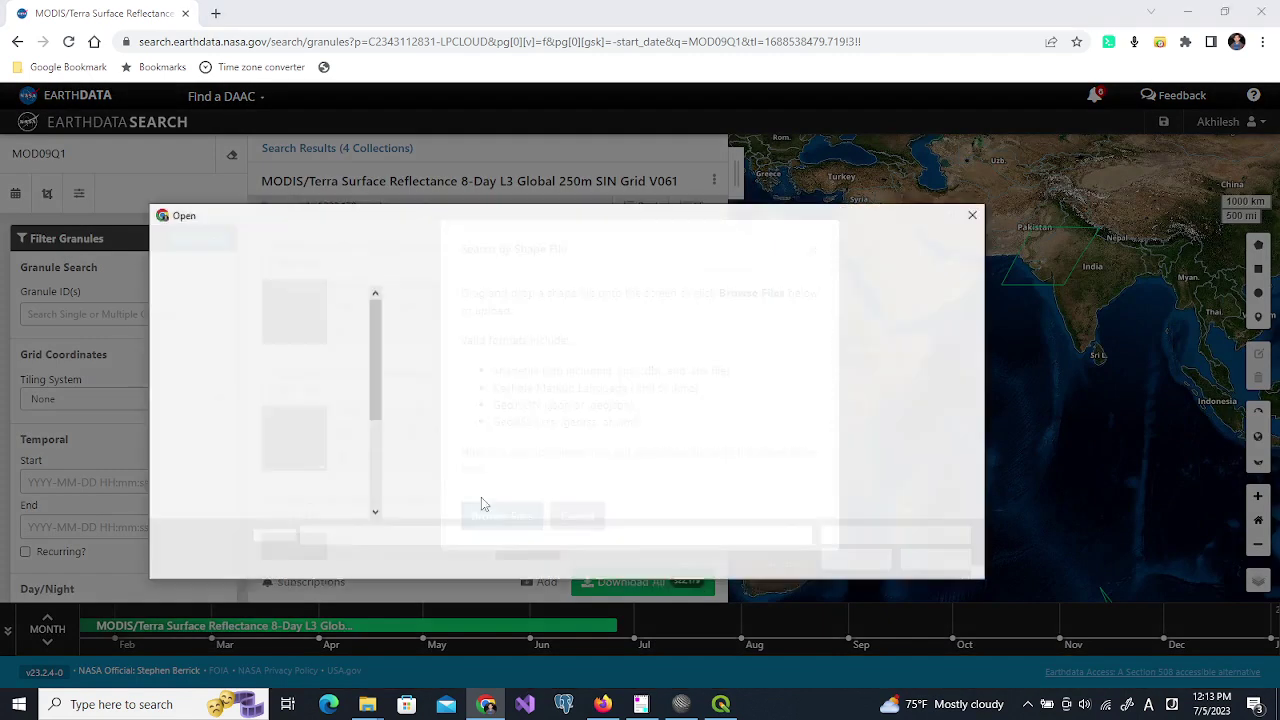
pyautogui.click(430, 322)
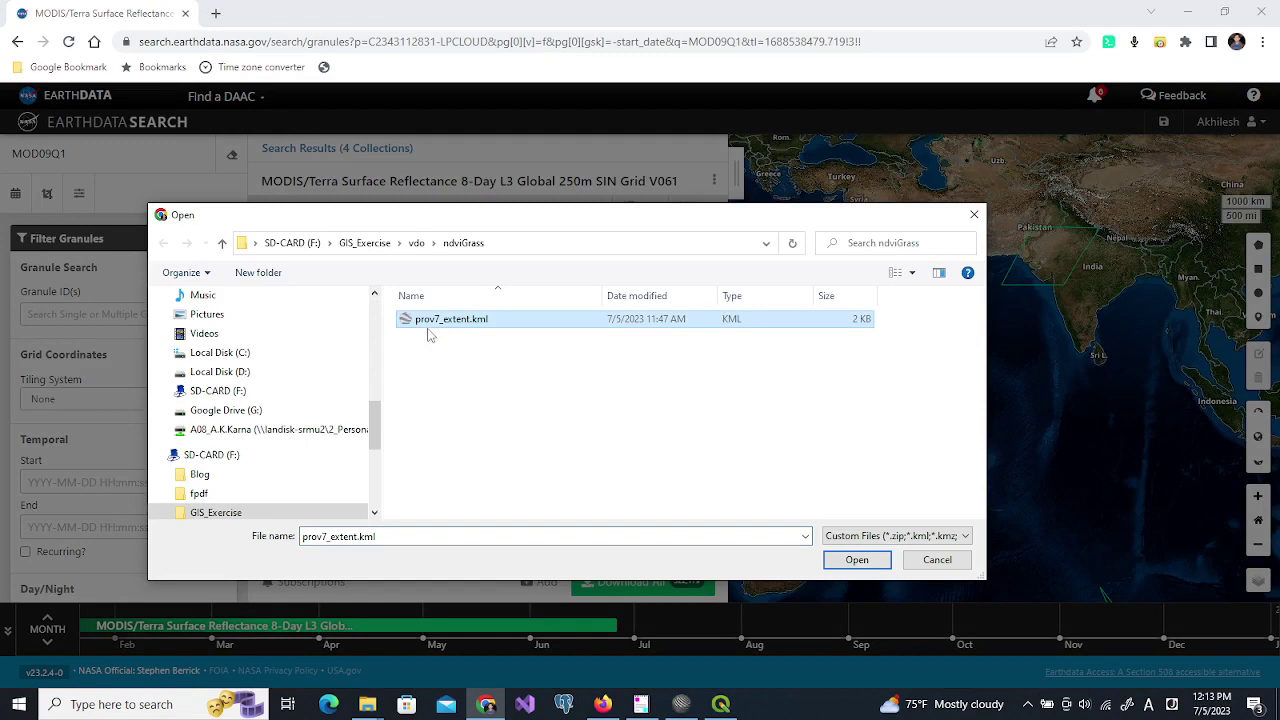
pyautogui.click(840, 562)
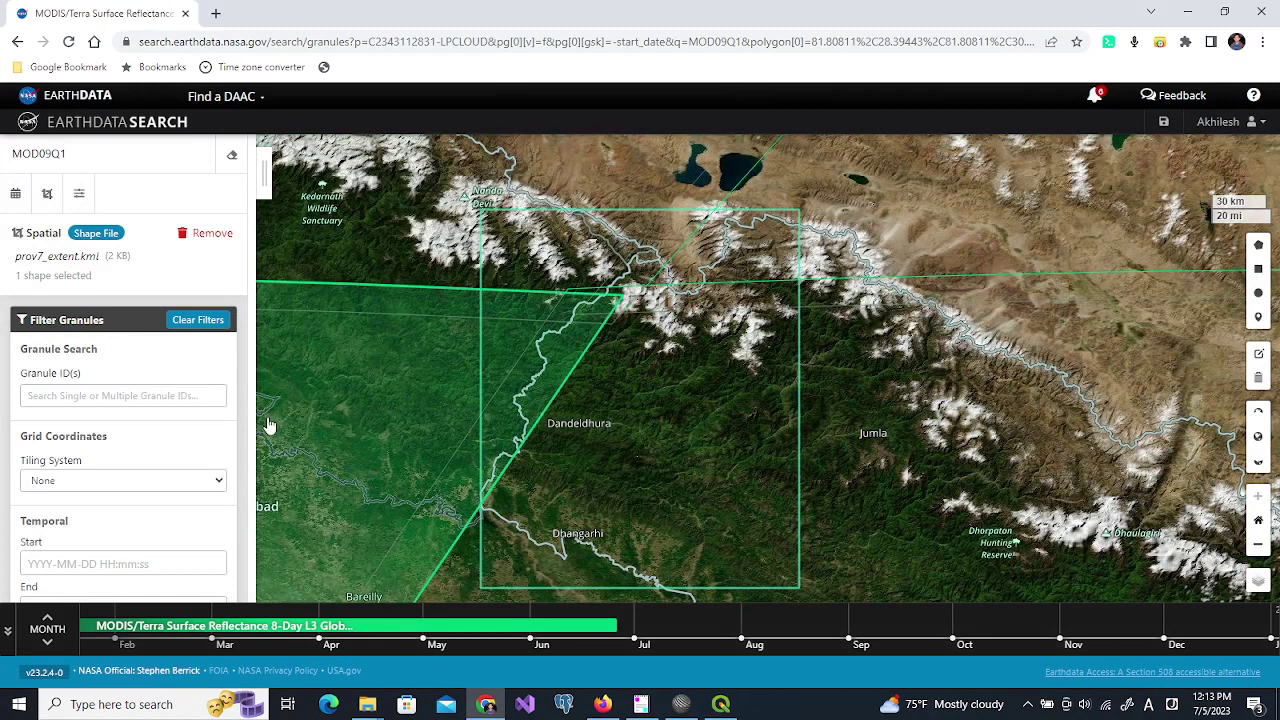
# Set the temporal filter's start date to 1 May 2023.
pyautogui.moveTo(243, 378); pyautogui.dragTo(249, 435)
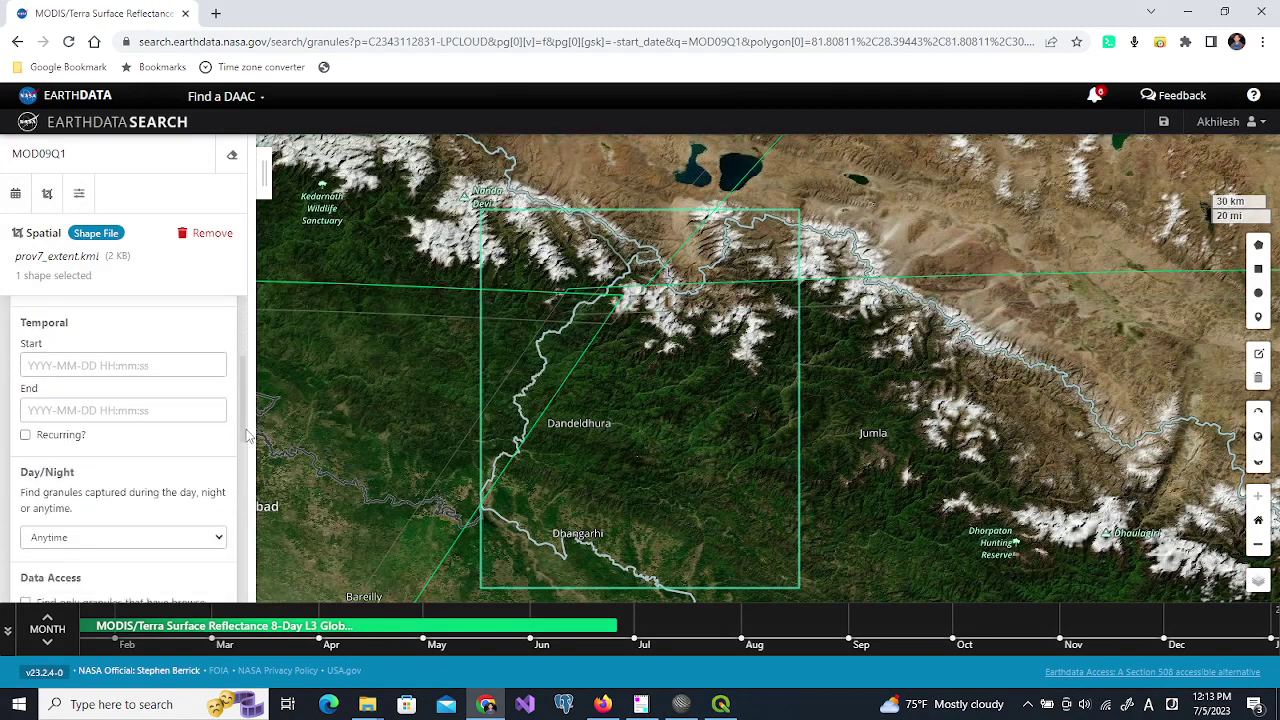
pyautogui.click(87, 368)
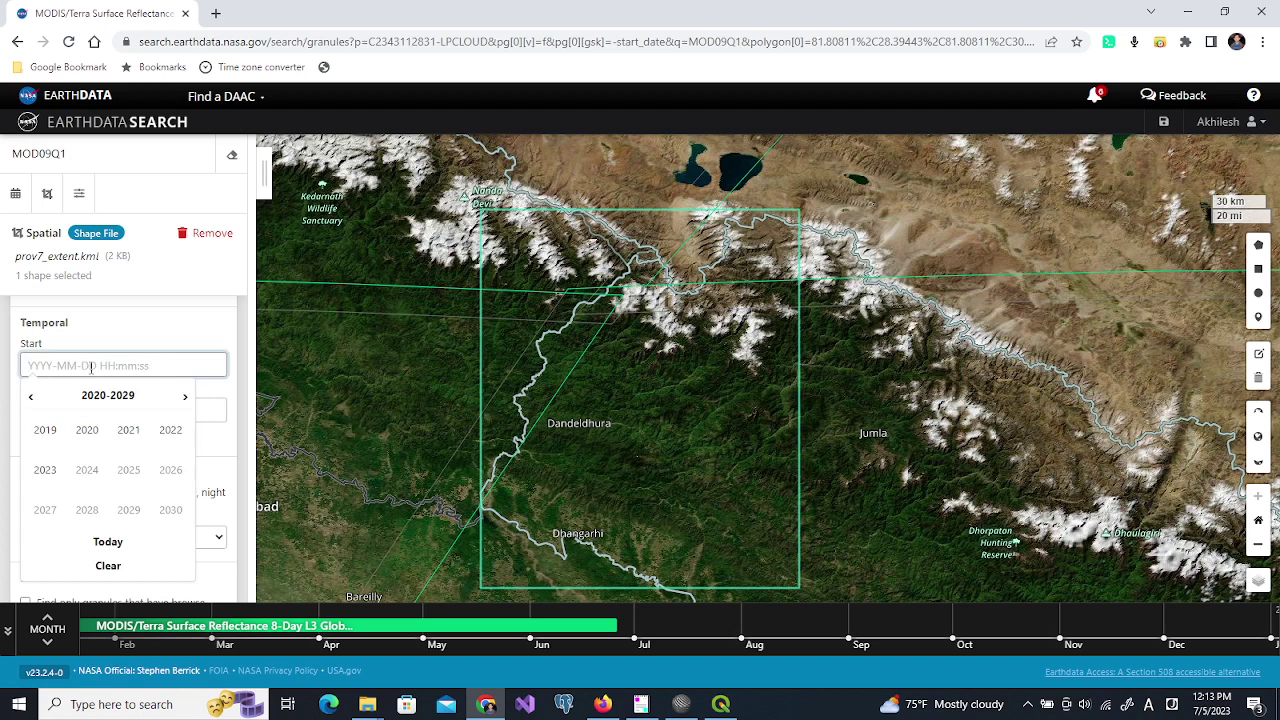
pyautogui.click(45, 470)
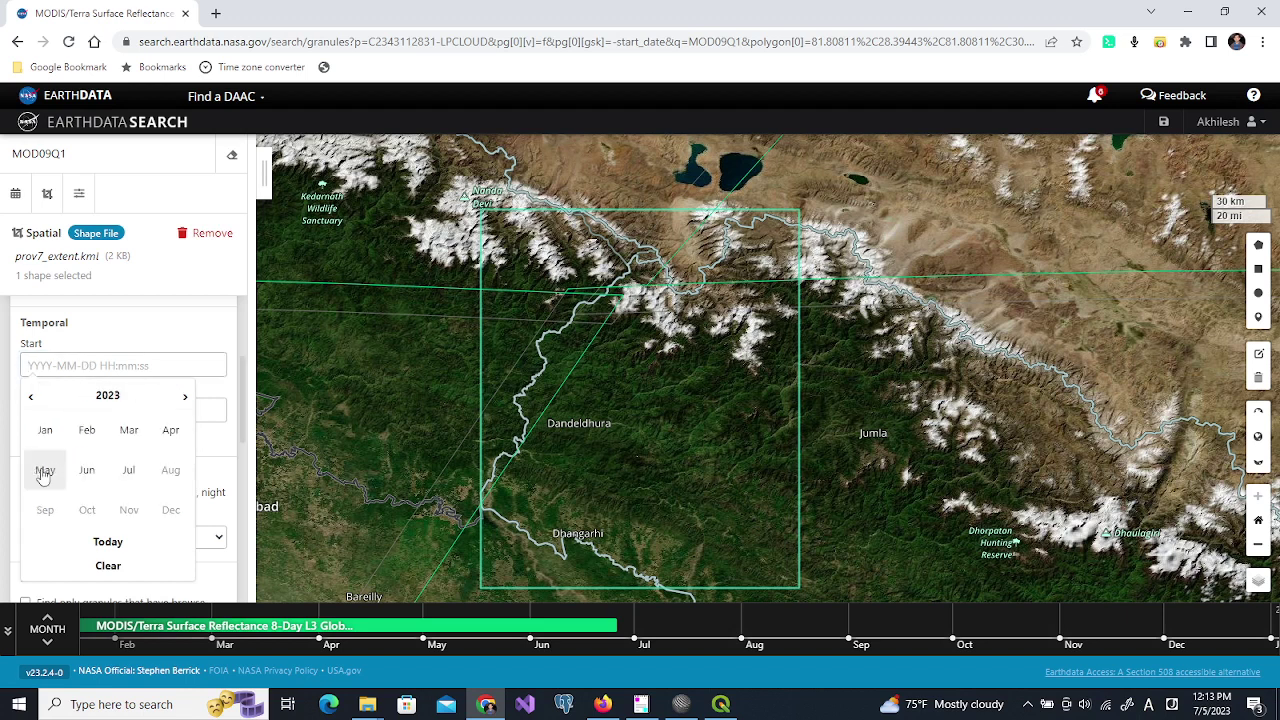
pyautogui.click(45, 472)
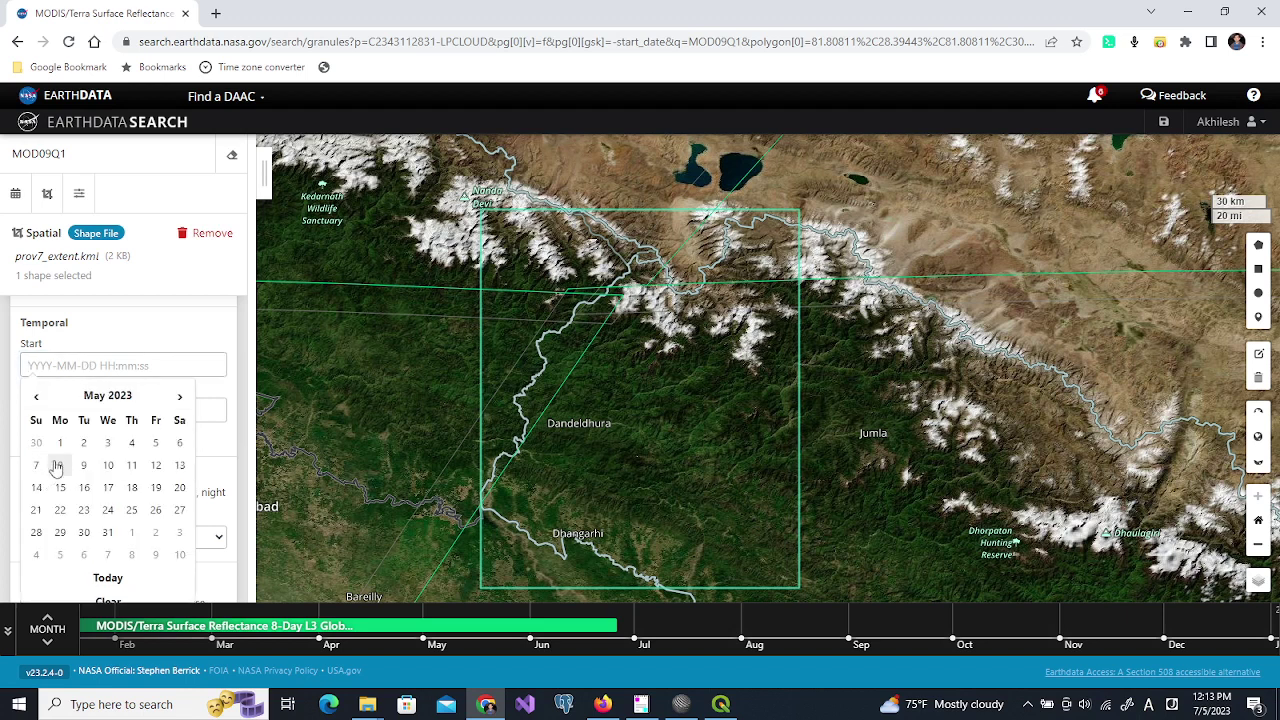
pyautogui.click(60, 444)
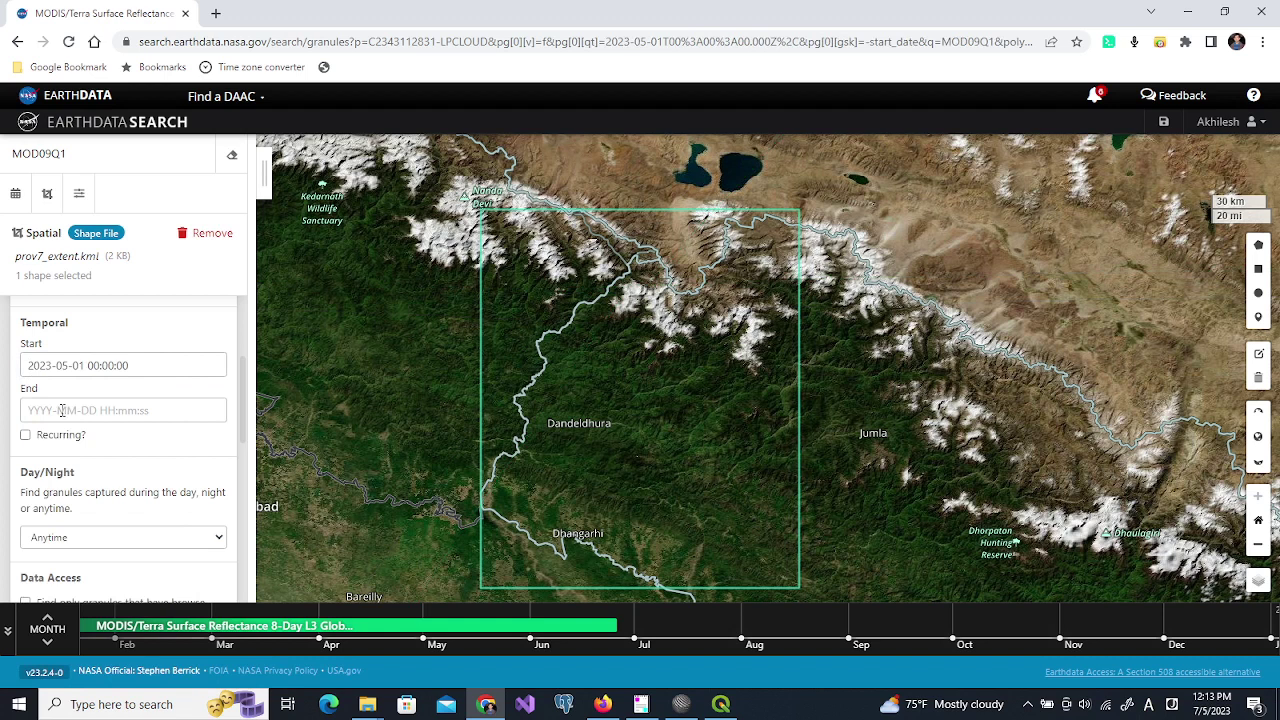
# Set the end date to 7 May 2023 and expand the list of matching granules.
pyautogui.click(62, 410)
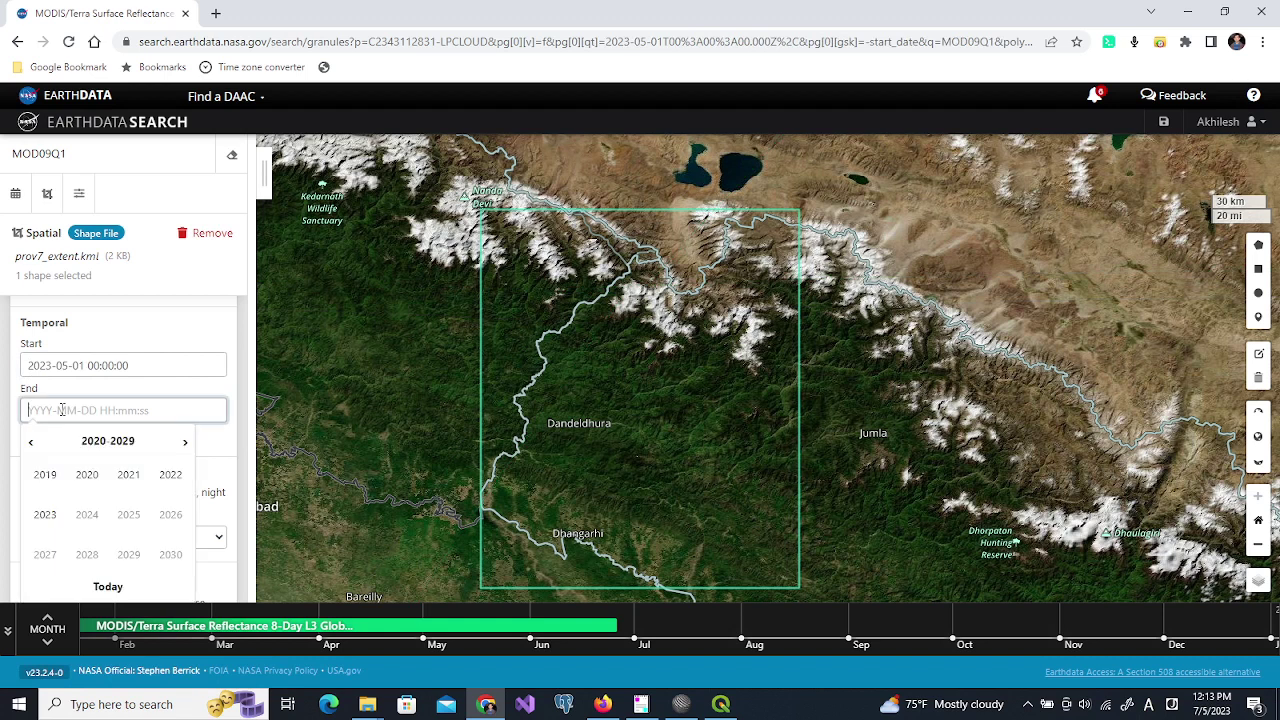
pyautogui.click(45, 514)
pyautogui.click(45, 514)
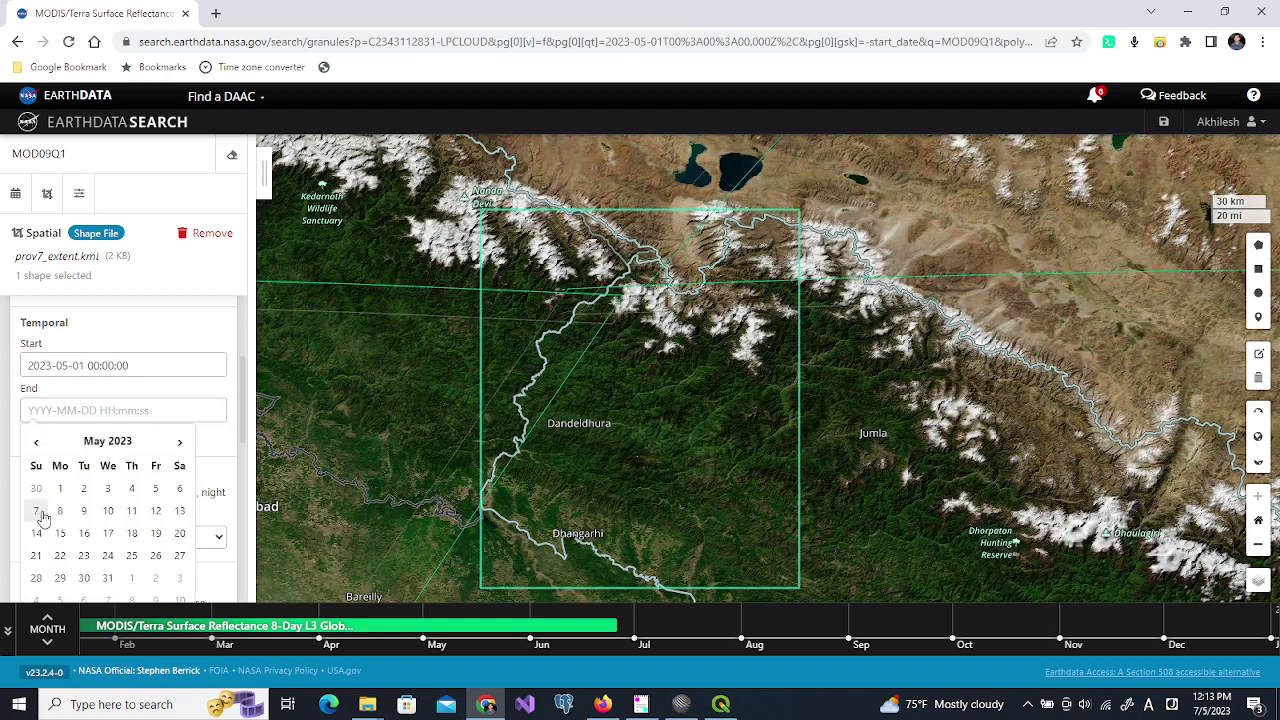
pyautogui.click(41, 512)
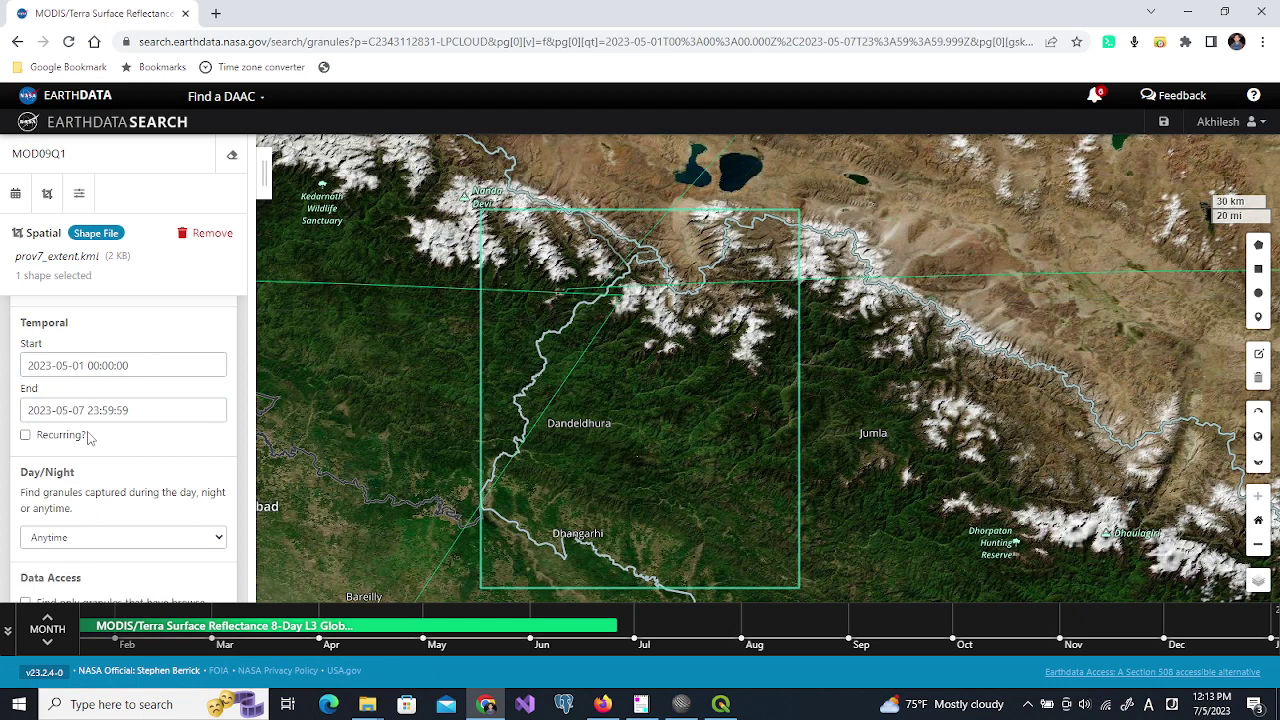
pyautogui.click(264, 170)
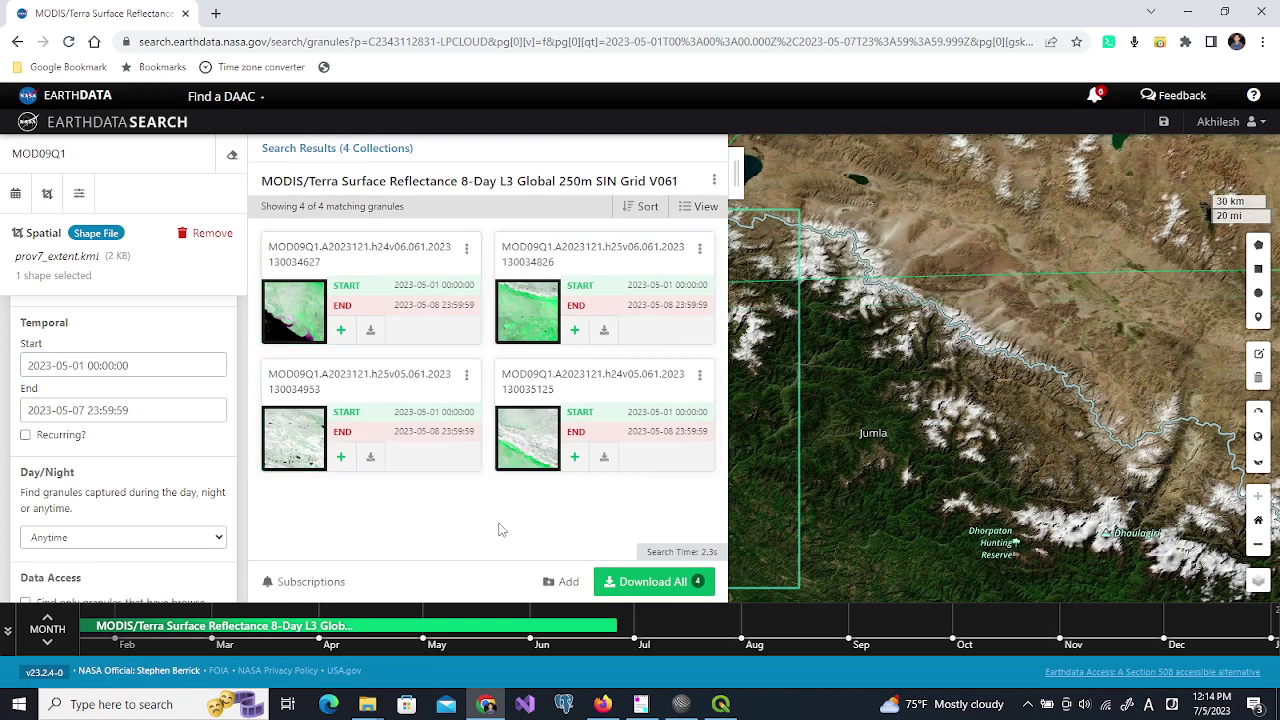
# Add all four granules to a project and check the collection's access method is Direct Download.
pyautogui.click(628, 588)
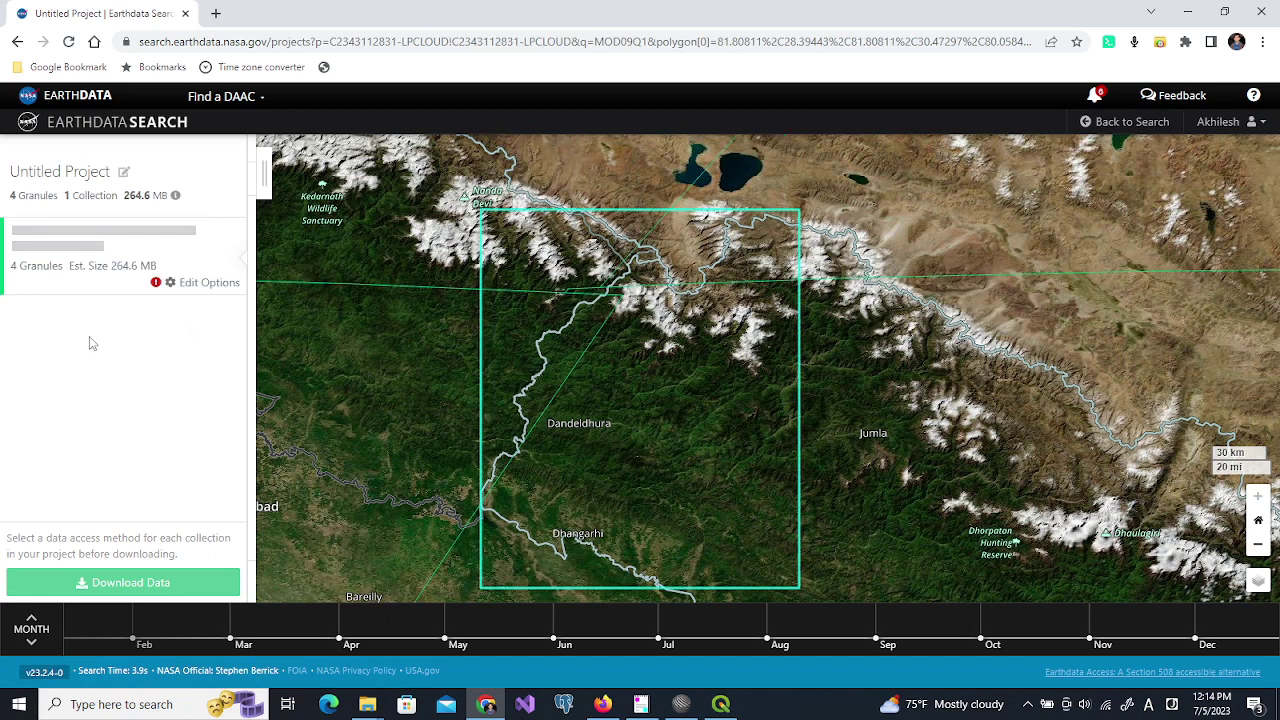
pyautogui.click(119, 584)
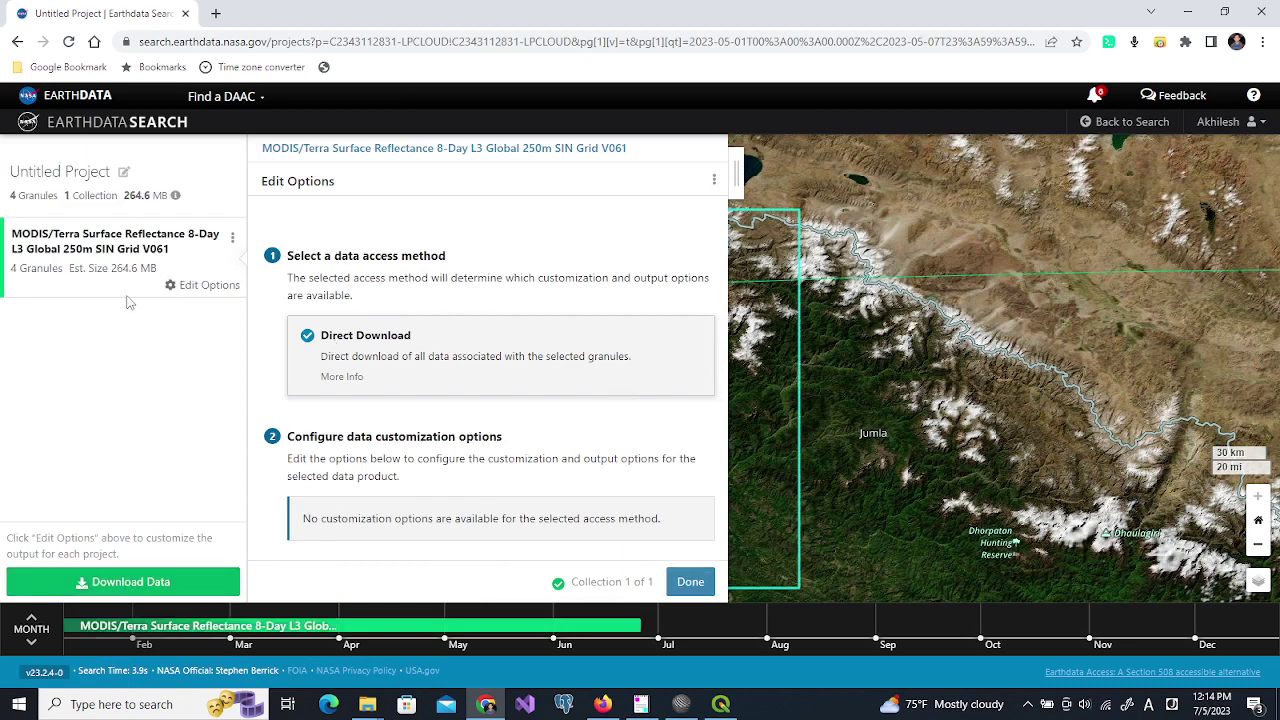
# Submit the download order and scroll to the four granules' download links on the status page.
pyautogui.click(145, 586)
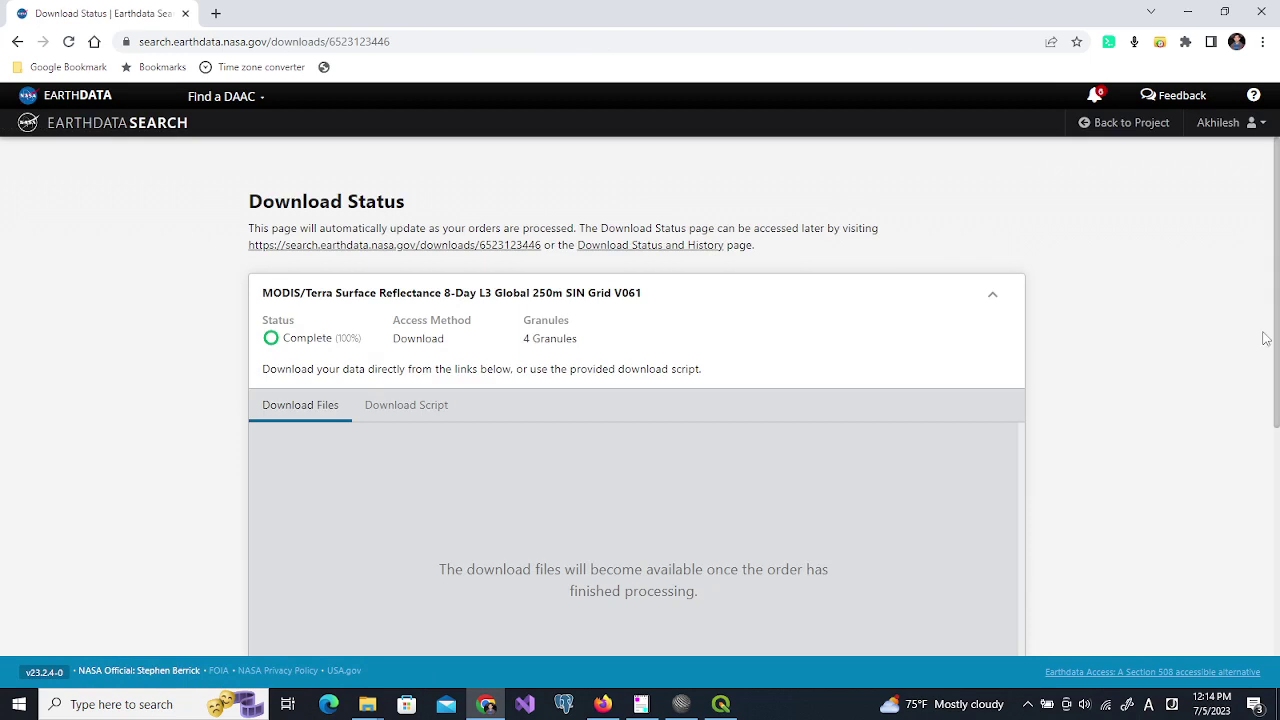
pyautogui.scroll(-3, 1263, 338)
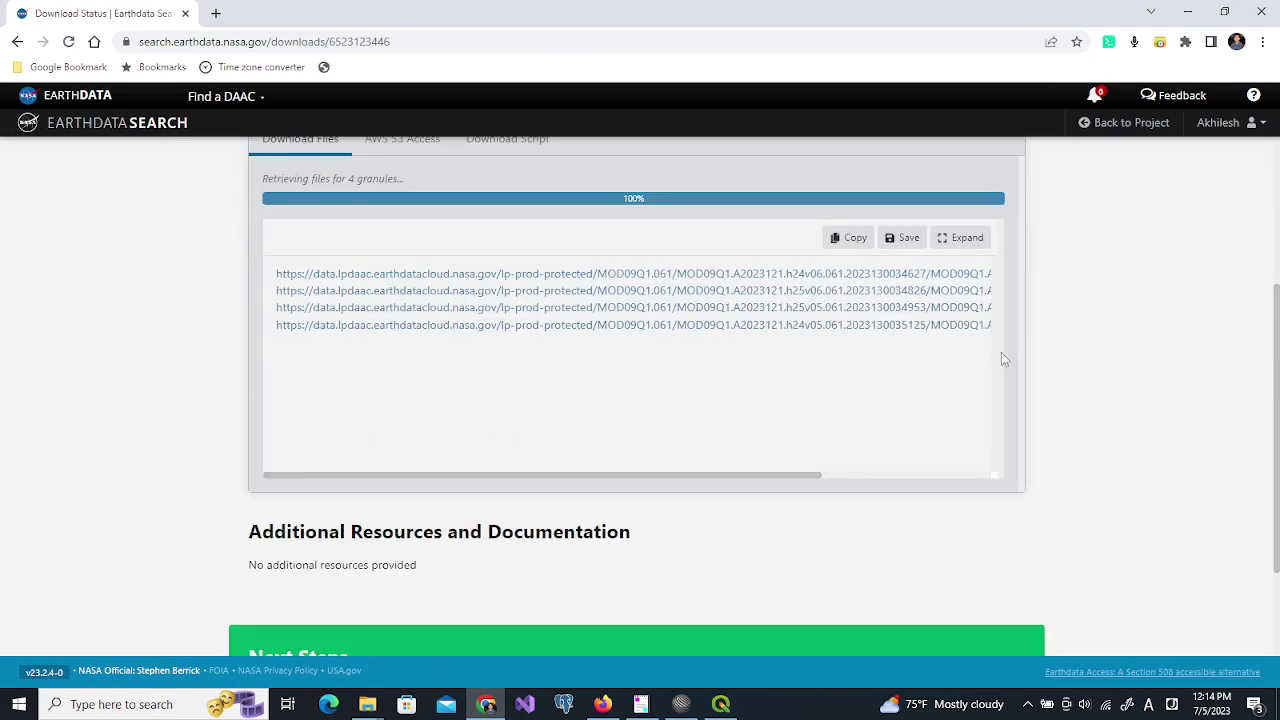
pyautogui.moveTo(755, 479); pyautogui.dragTo(578, 449)
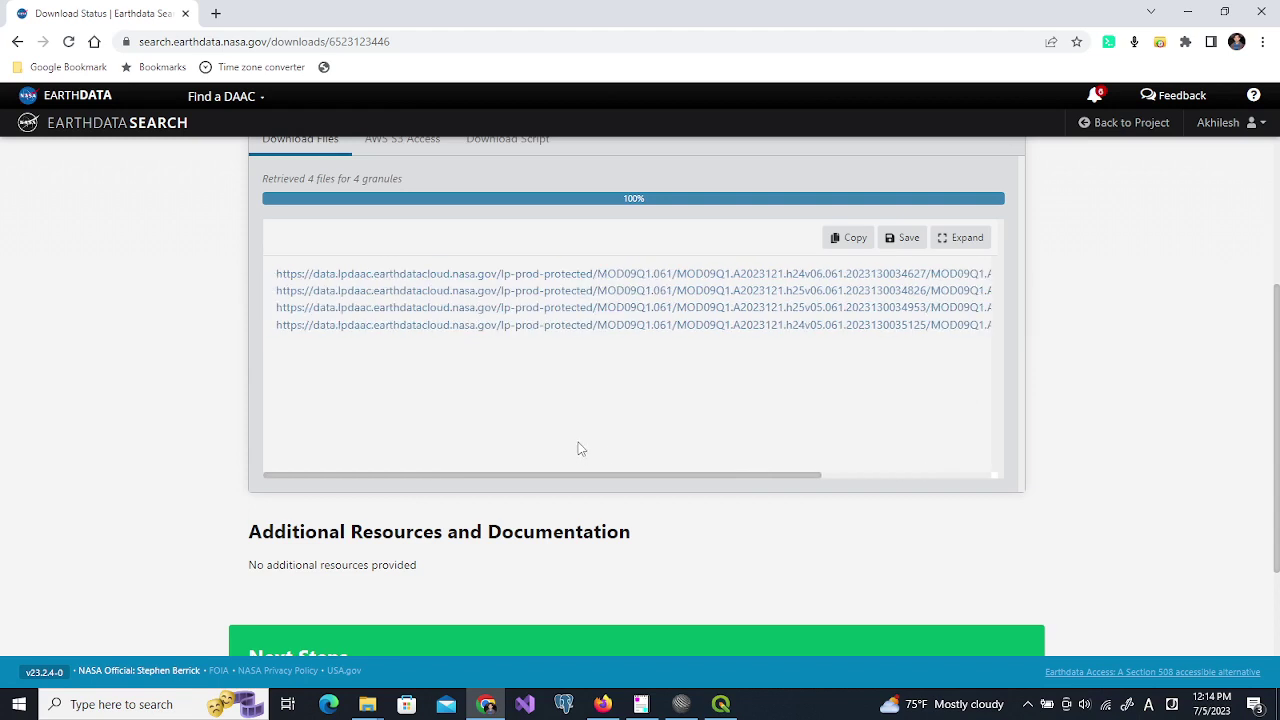